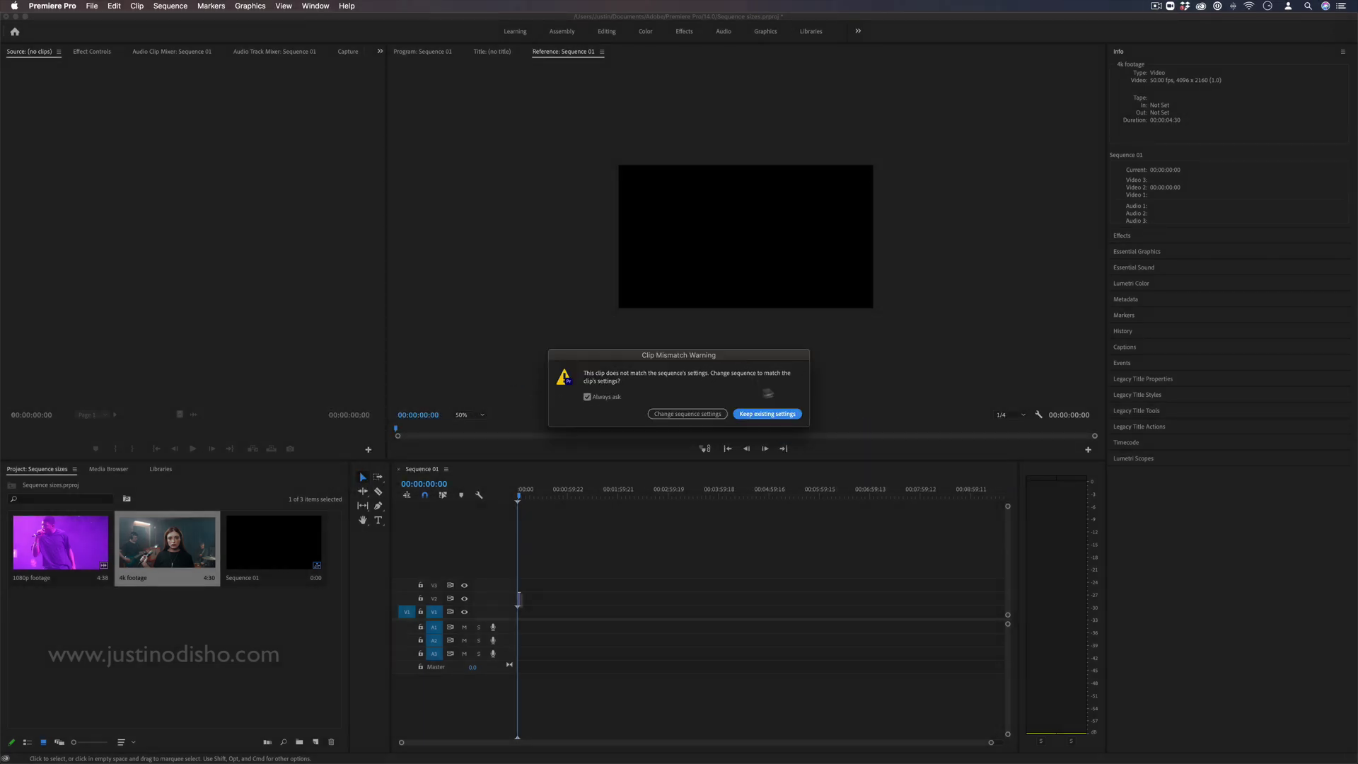
Step: Keep the existing sequence settings and delete Sequence 01 from the project
left_click(757, 416)
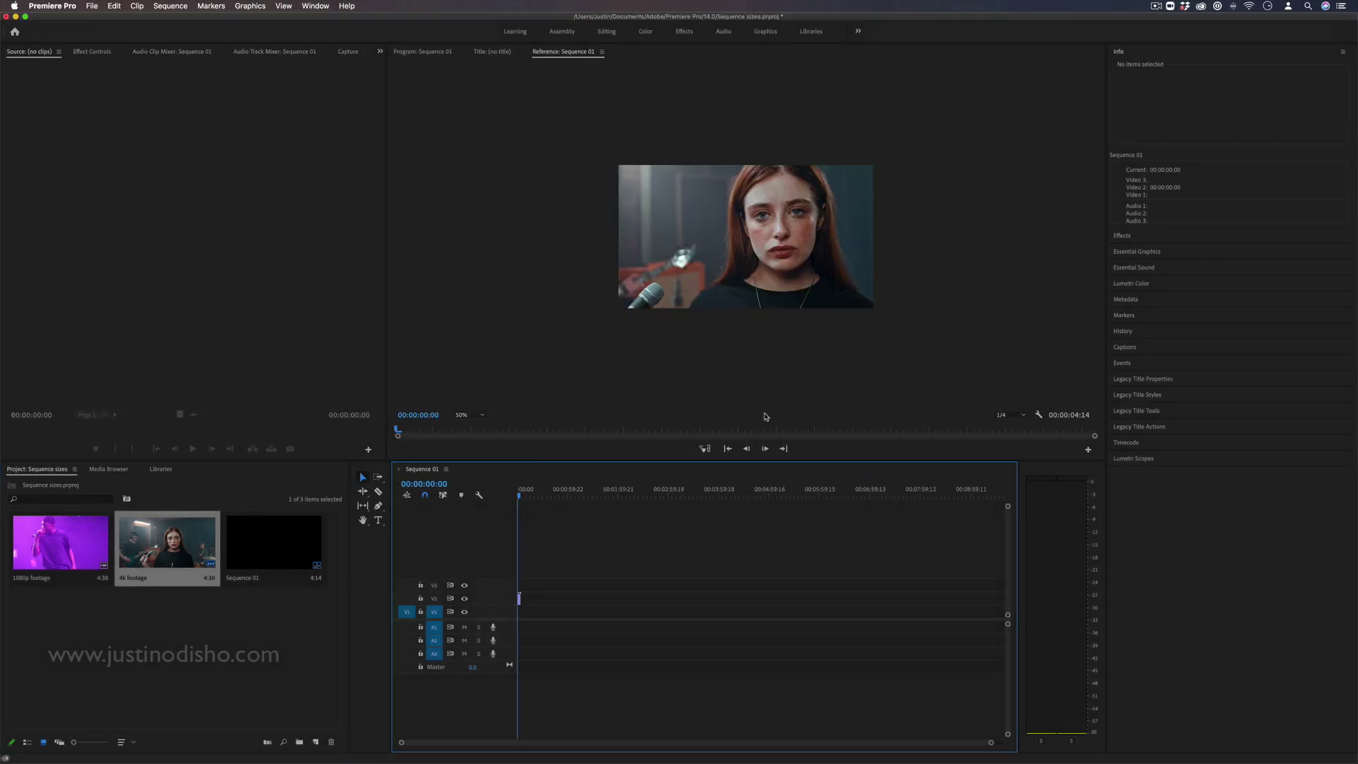
left_click(290, 539)
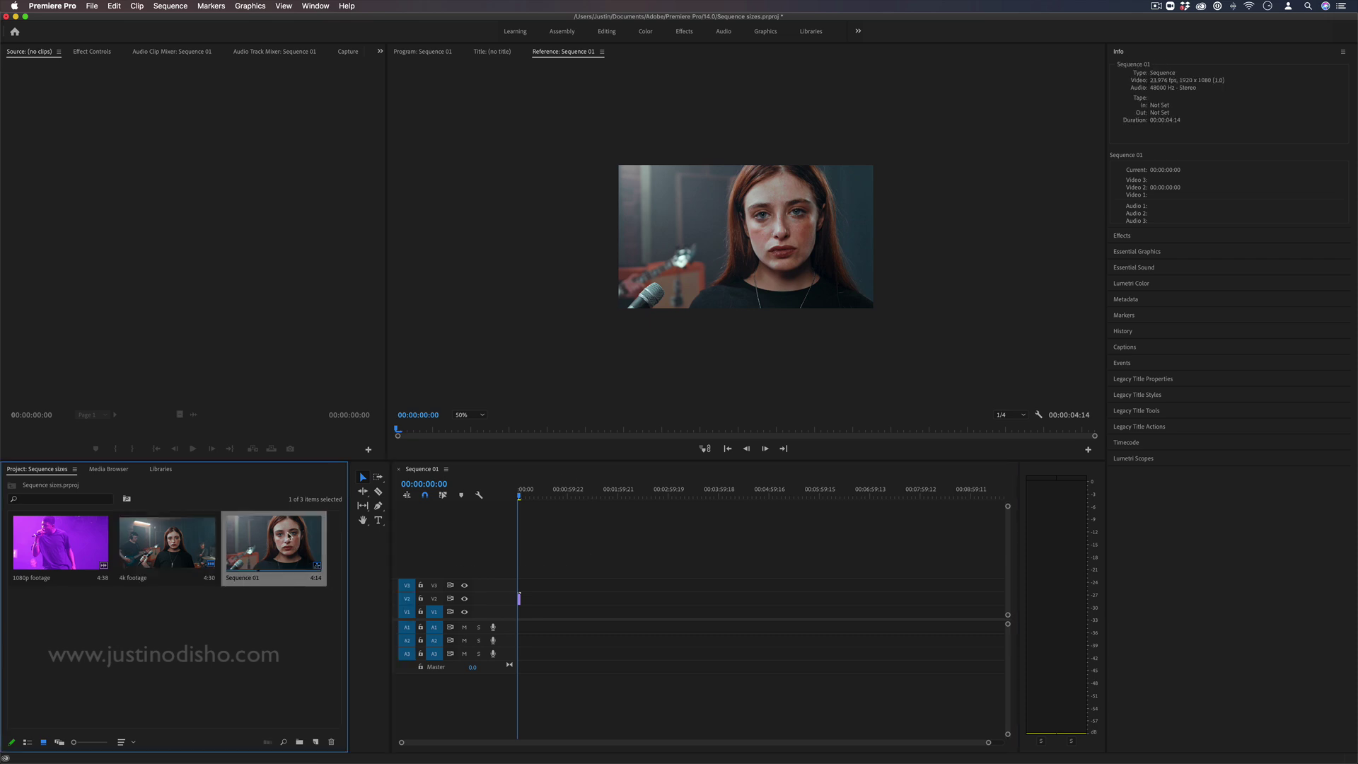
key("BackSpace")
Step: Inspect the 4k footage and 1080p footage clip details, then clear the selection
left_click(168, 550)
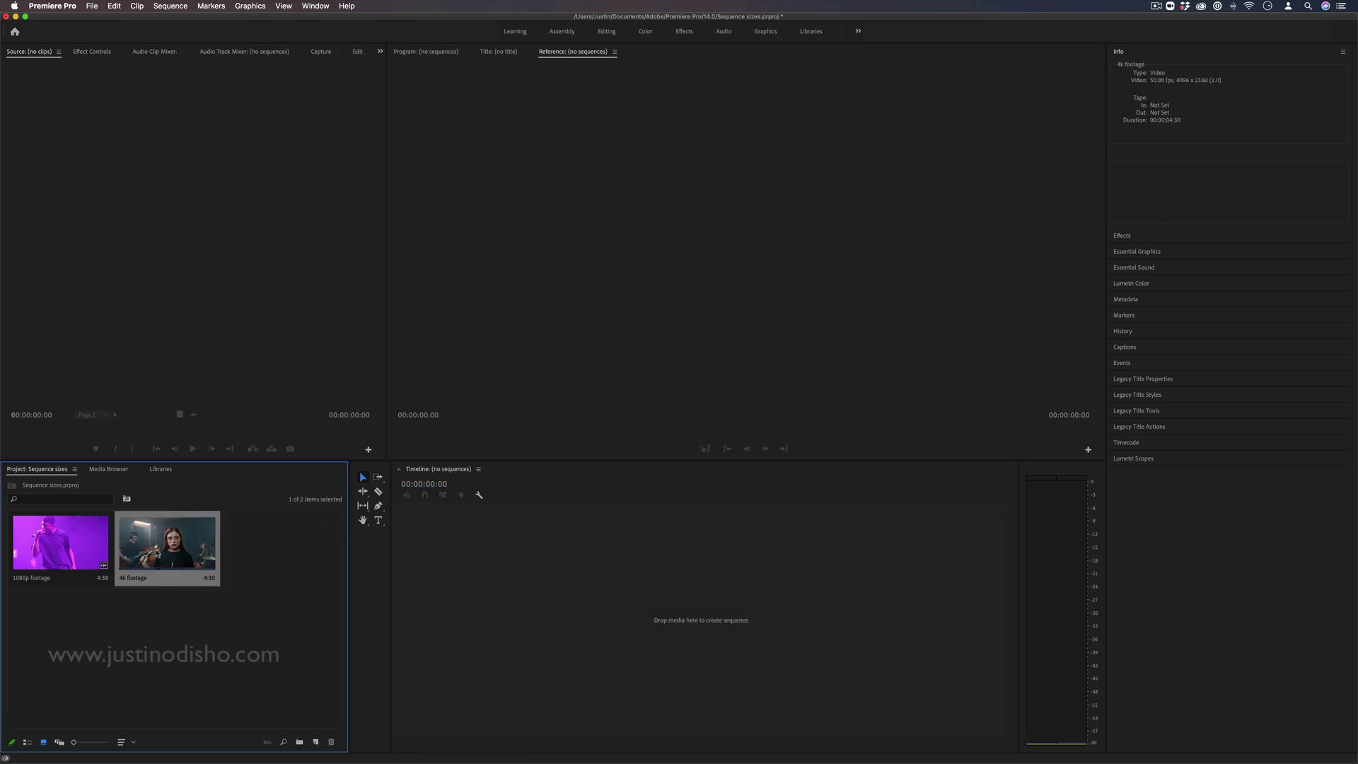
left_click(74, 541)
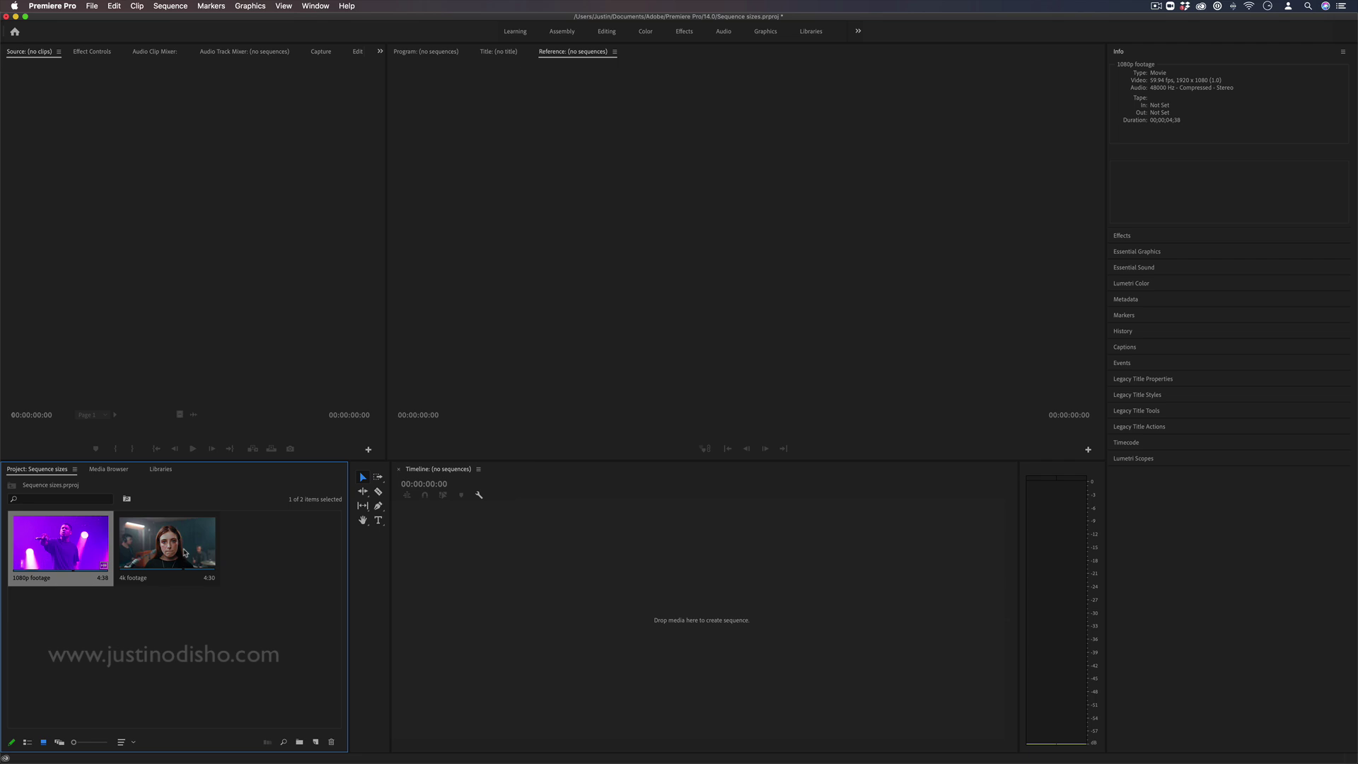
left_click(769, 638)
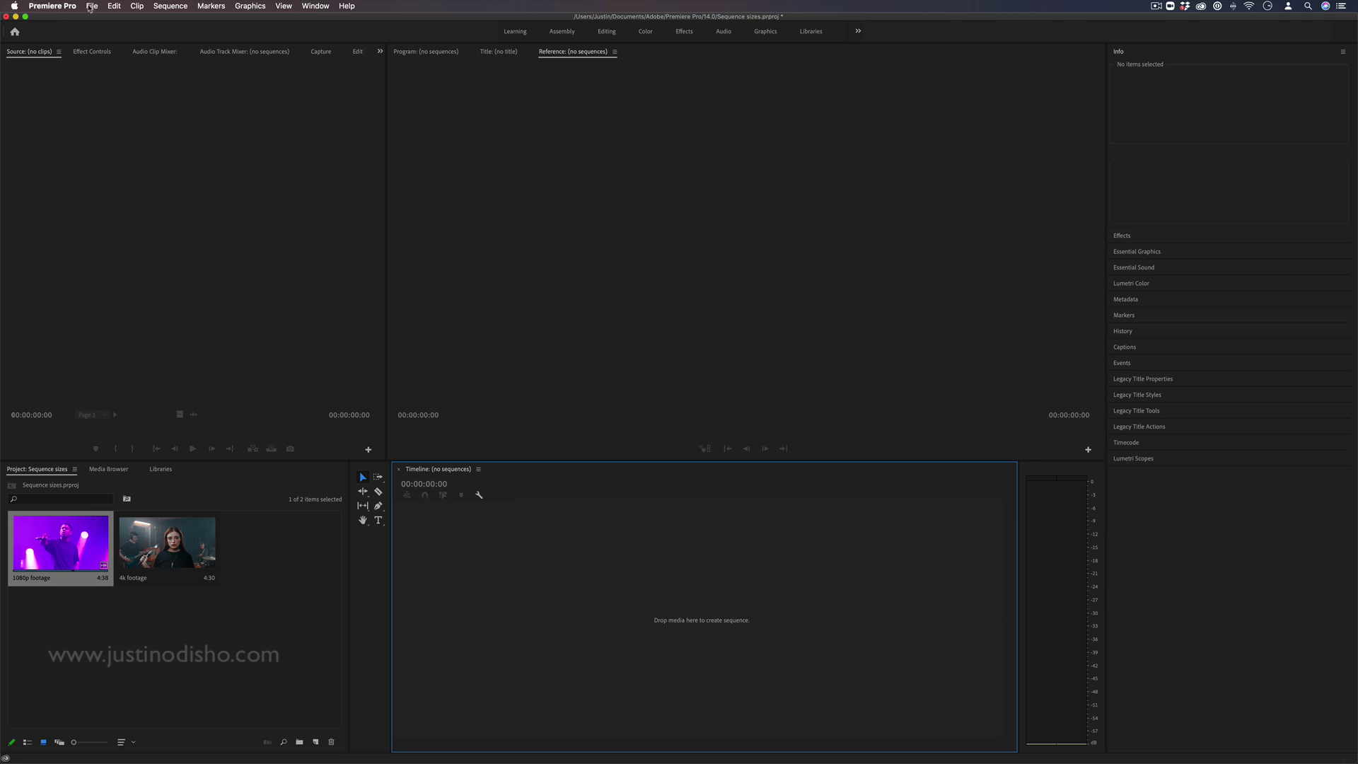
Step: Start a new sequence from the DSLR 1080p24 preset (1920 × 1080)
left_click(92, 6)
mouse_move(142, 18)
left_click(271, 53)
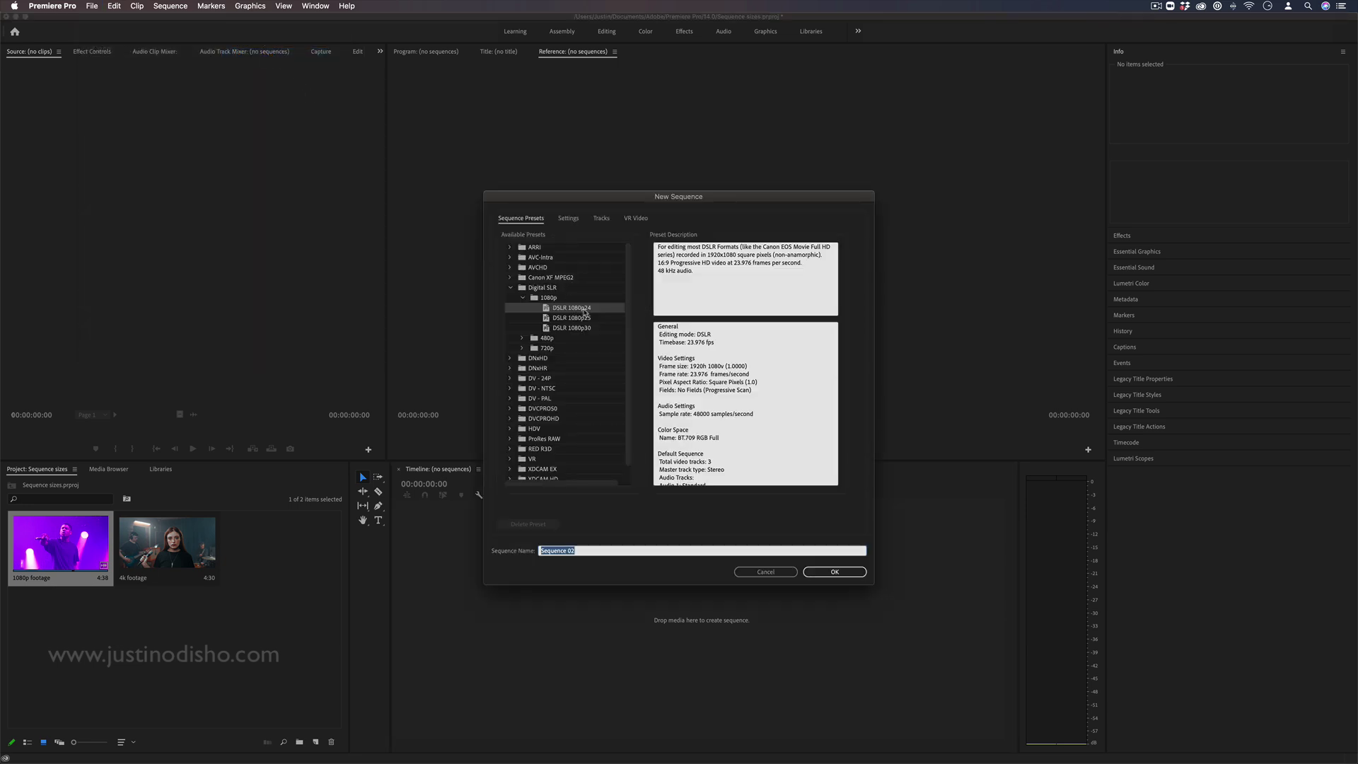
left_click(584, 311)
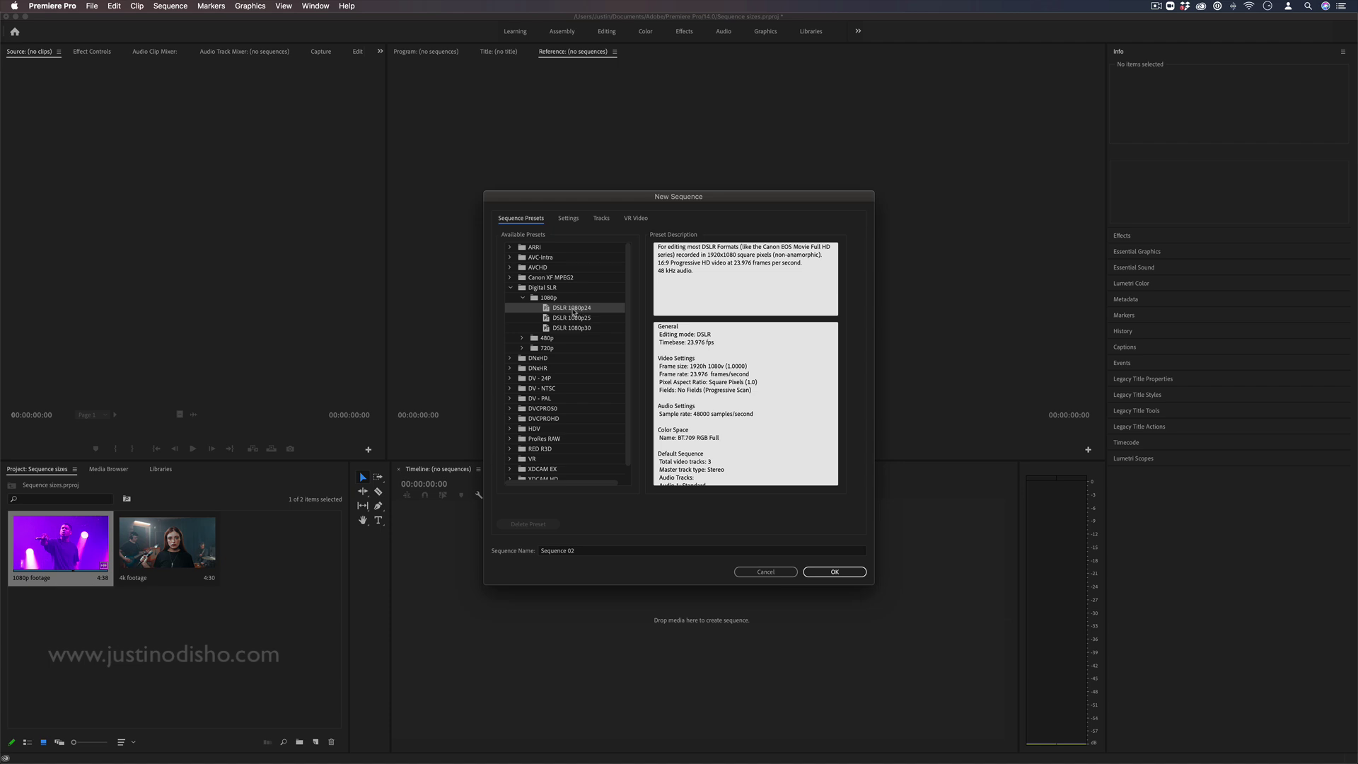
left_click_drag(689, 366, 755, 366)
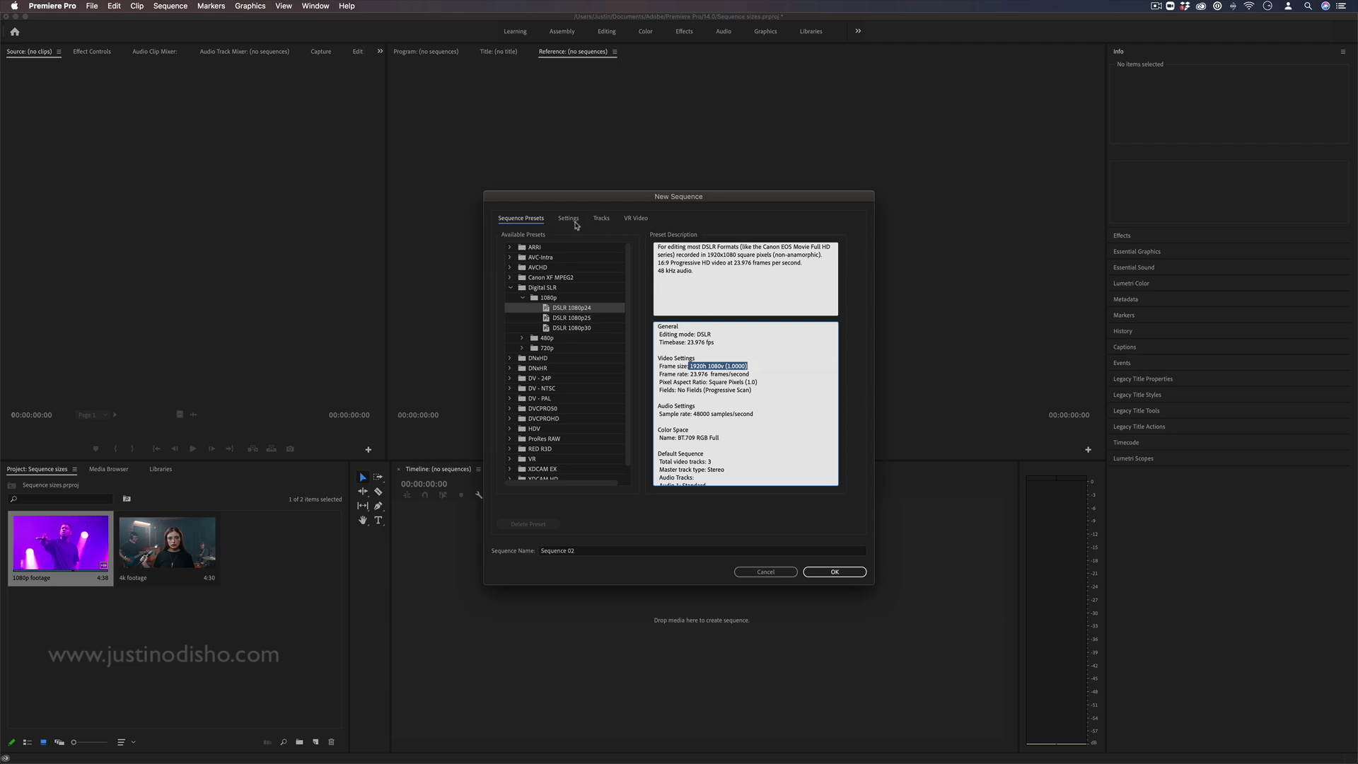
Step: Change the frame size to 1080 × 1920 (9:16) and create Sequence 02
left_click(573, 222)
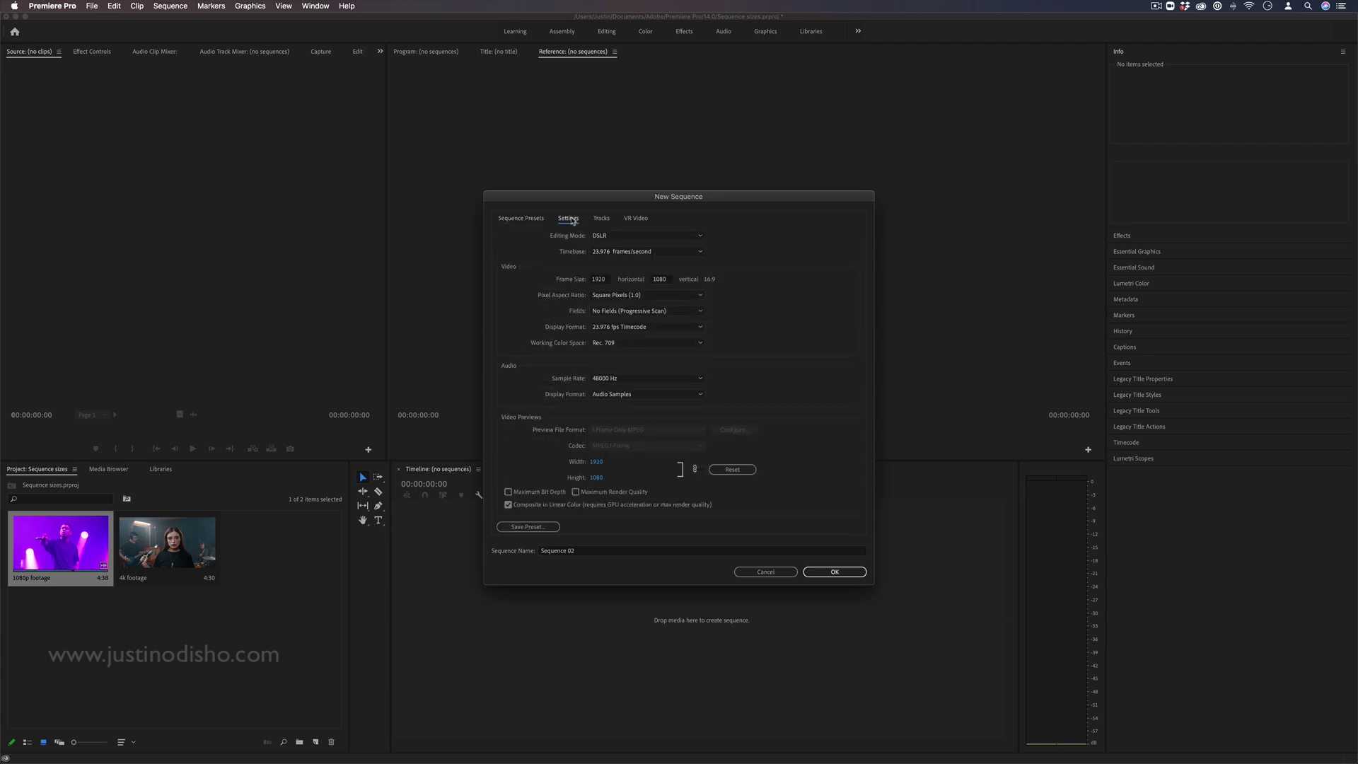
left_click(602, 281)
left_click(716, 282)
left_click(601, 280)
type("1080")
left_click(778, 287)
left_click_drag(672, 283, 638, 282)
type("1")
left_click(788, 309)
left_click(853, 575)
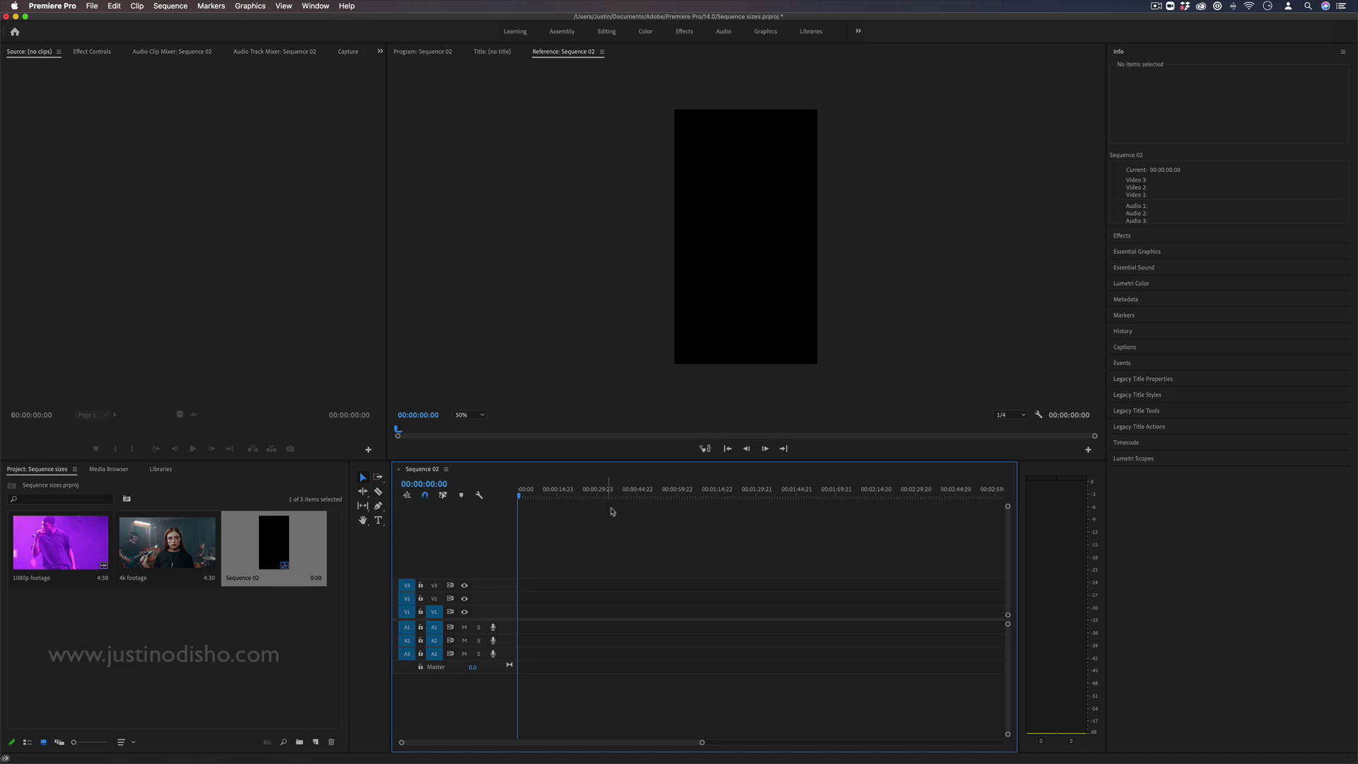
left_click(174, 552)
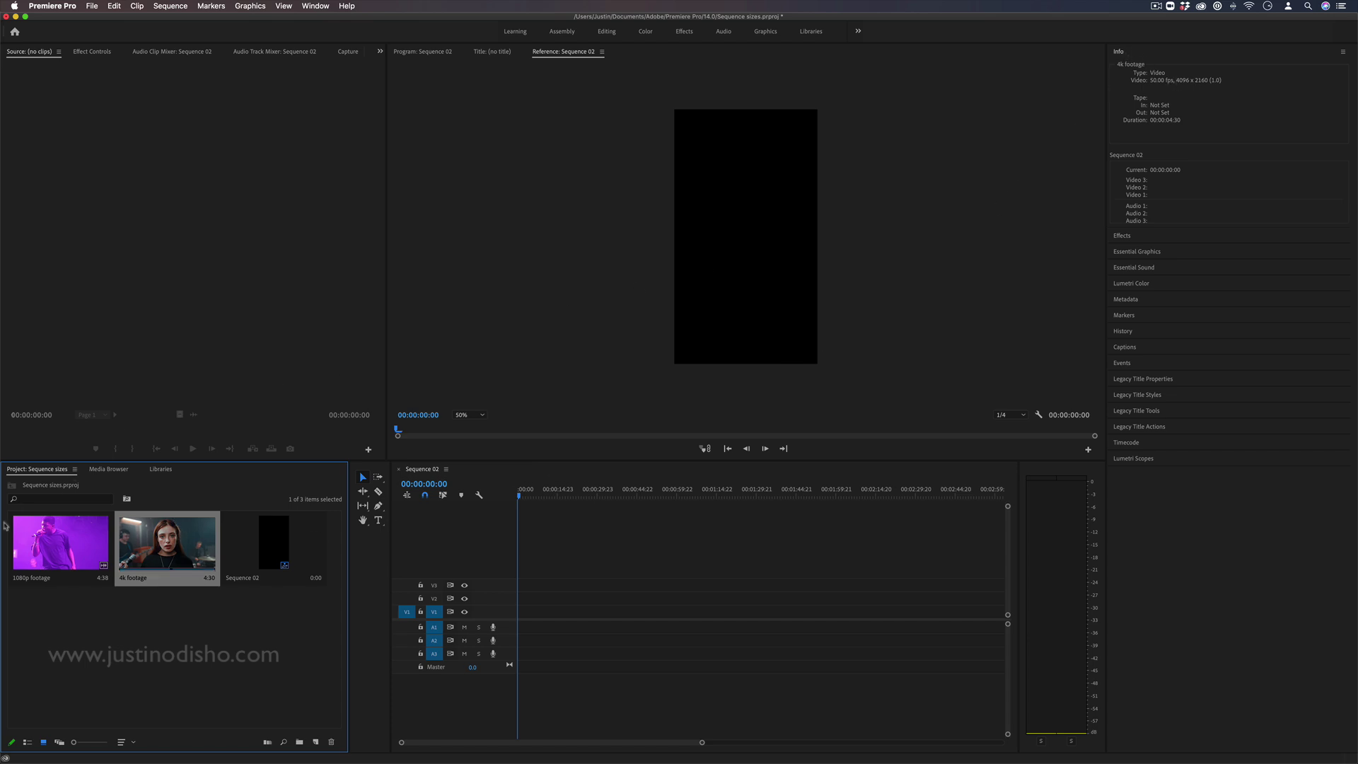
left_click(57, 534)
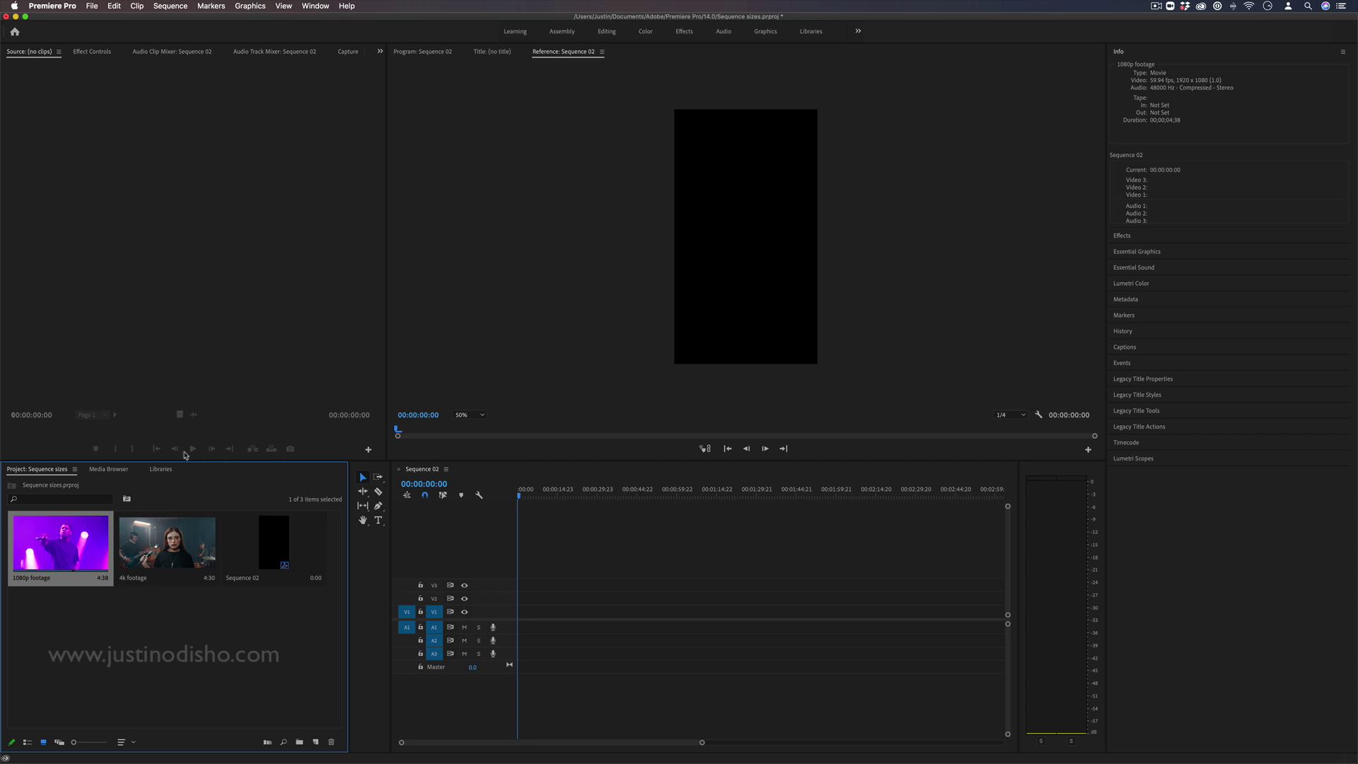
left_click(188, 542)
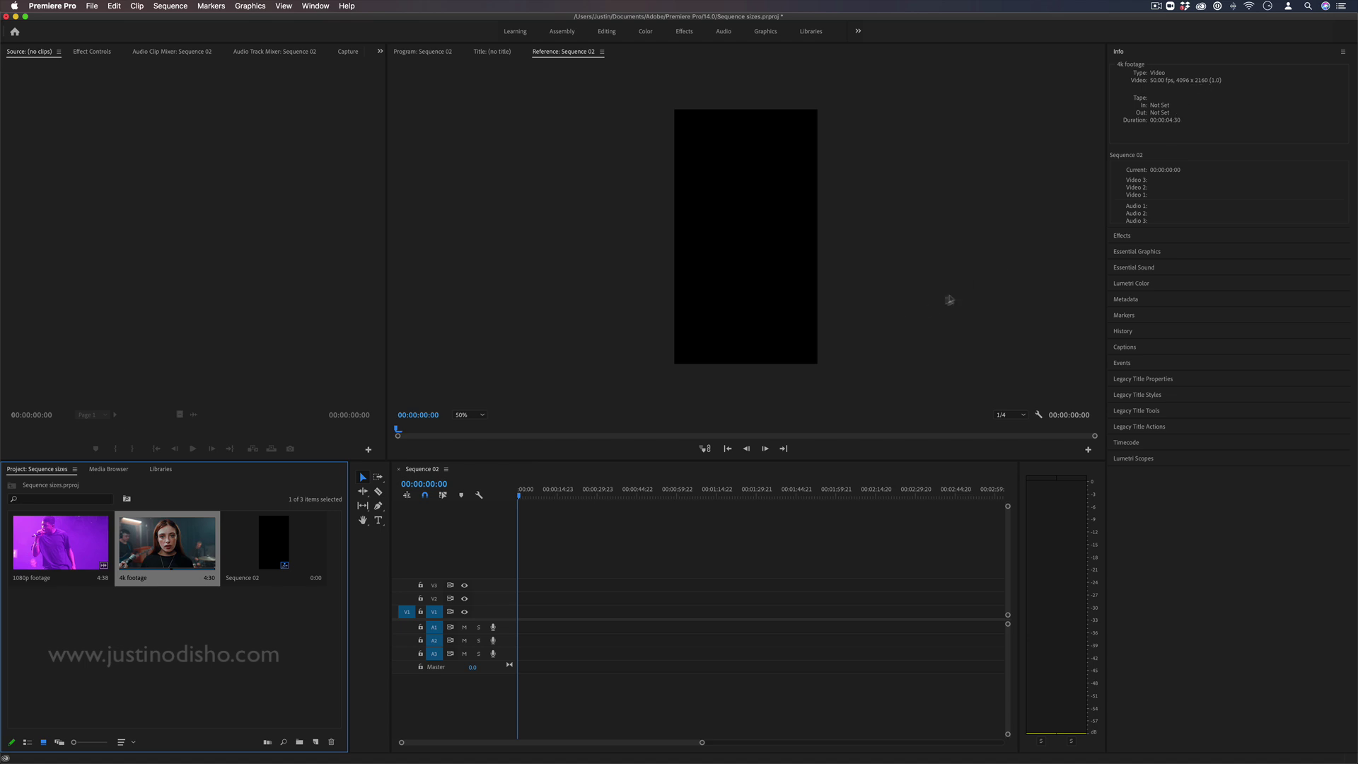
left_click(70, 533)
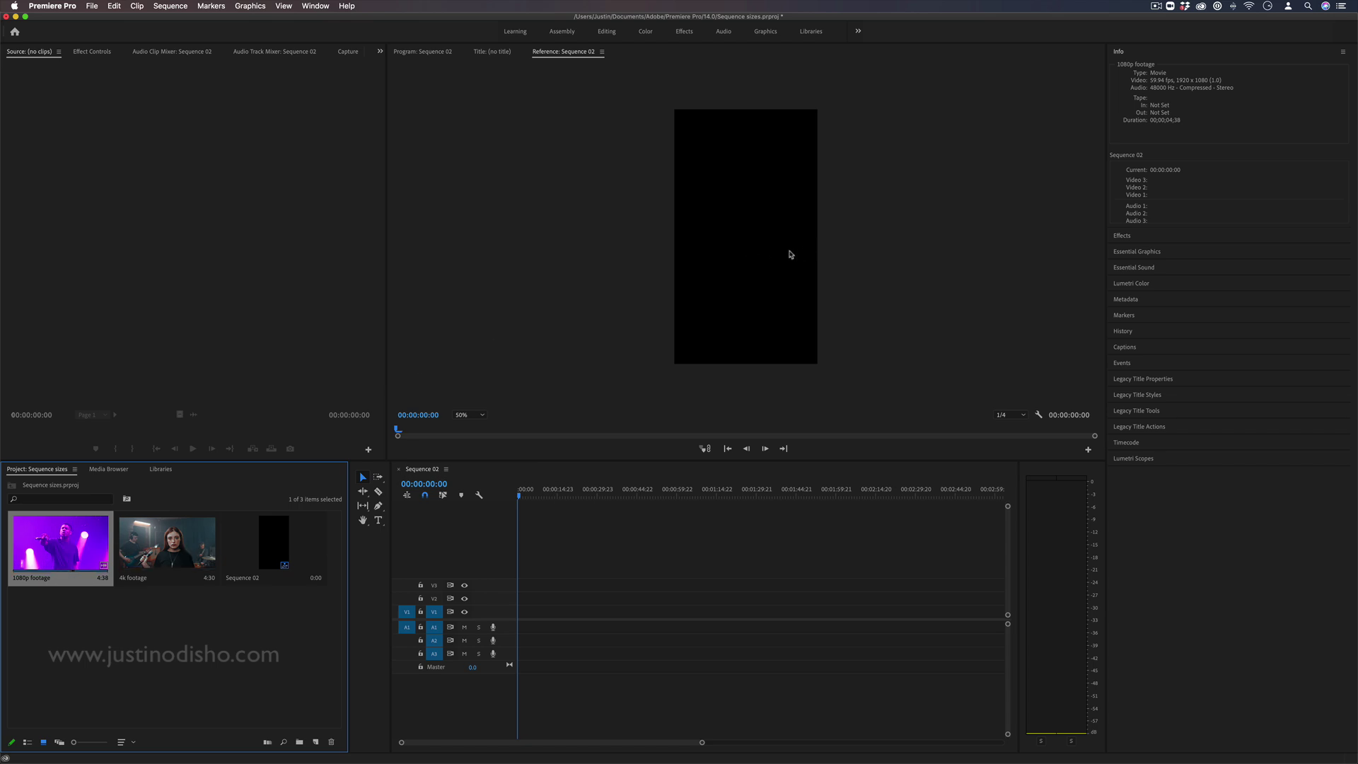
Step: Drag the 1080p footage into Sequence 02 and keep the sequence's vertical 1080 × 1920 settings
left_click_drag(49, 545, 521, 606)
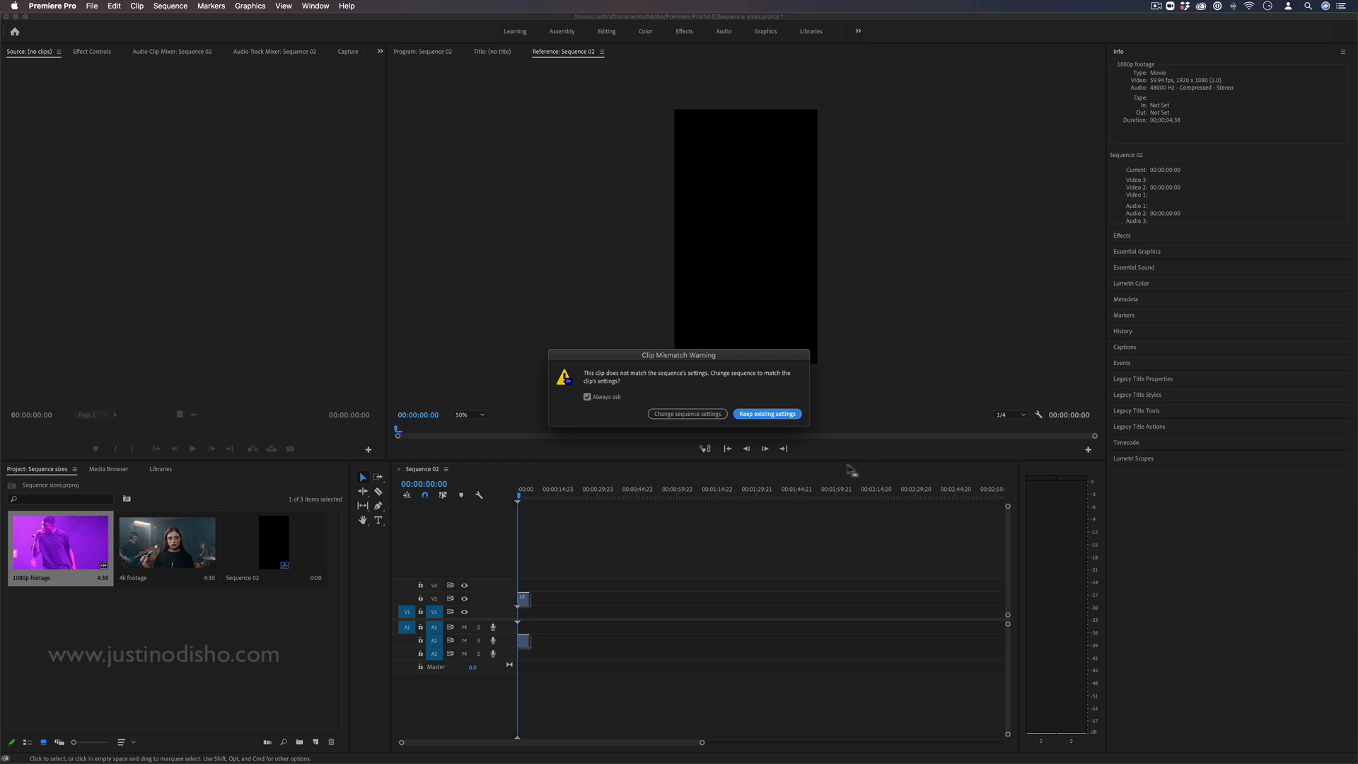
left_click(786, 414)
Step: Try several Scale values on the 1080p clip, reset, and settle at Scale 57.0
left_click(523, 598)
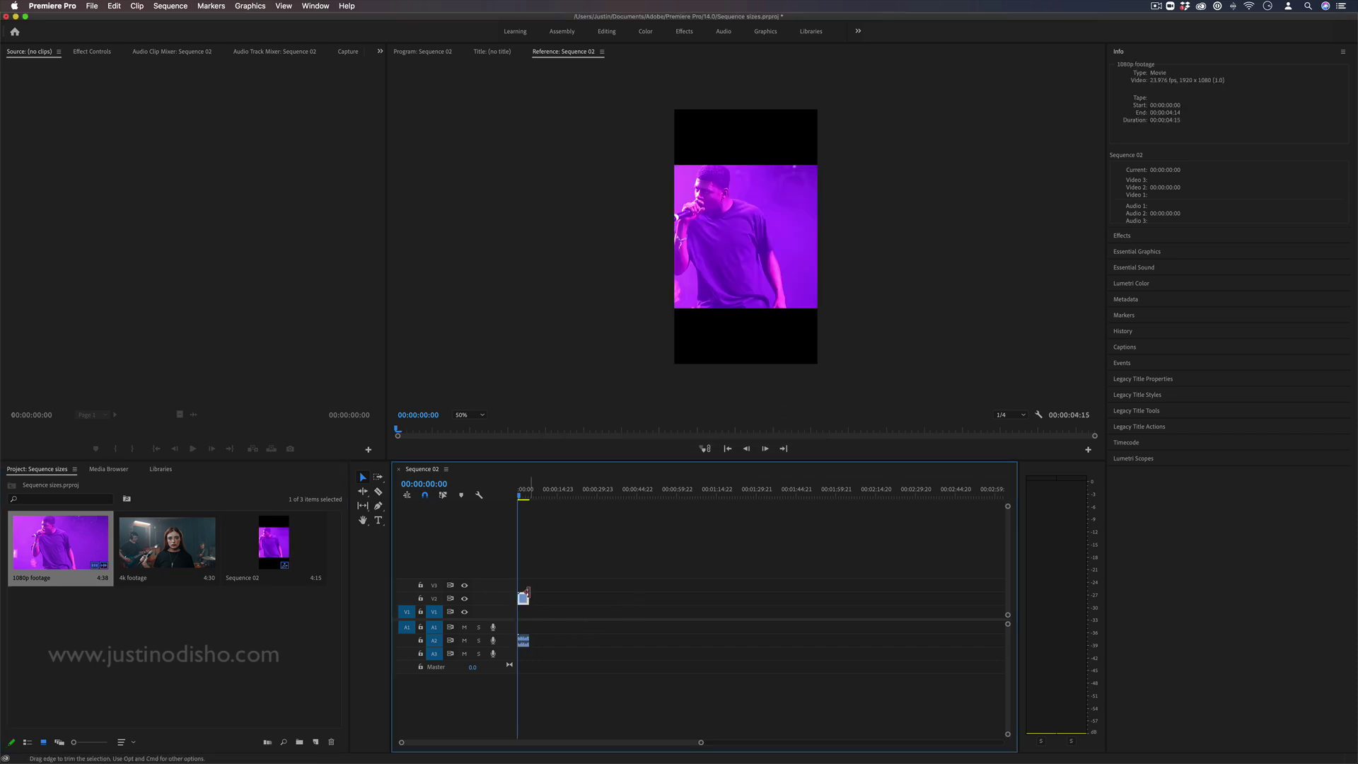
left_click(92, 52)
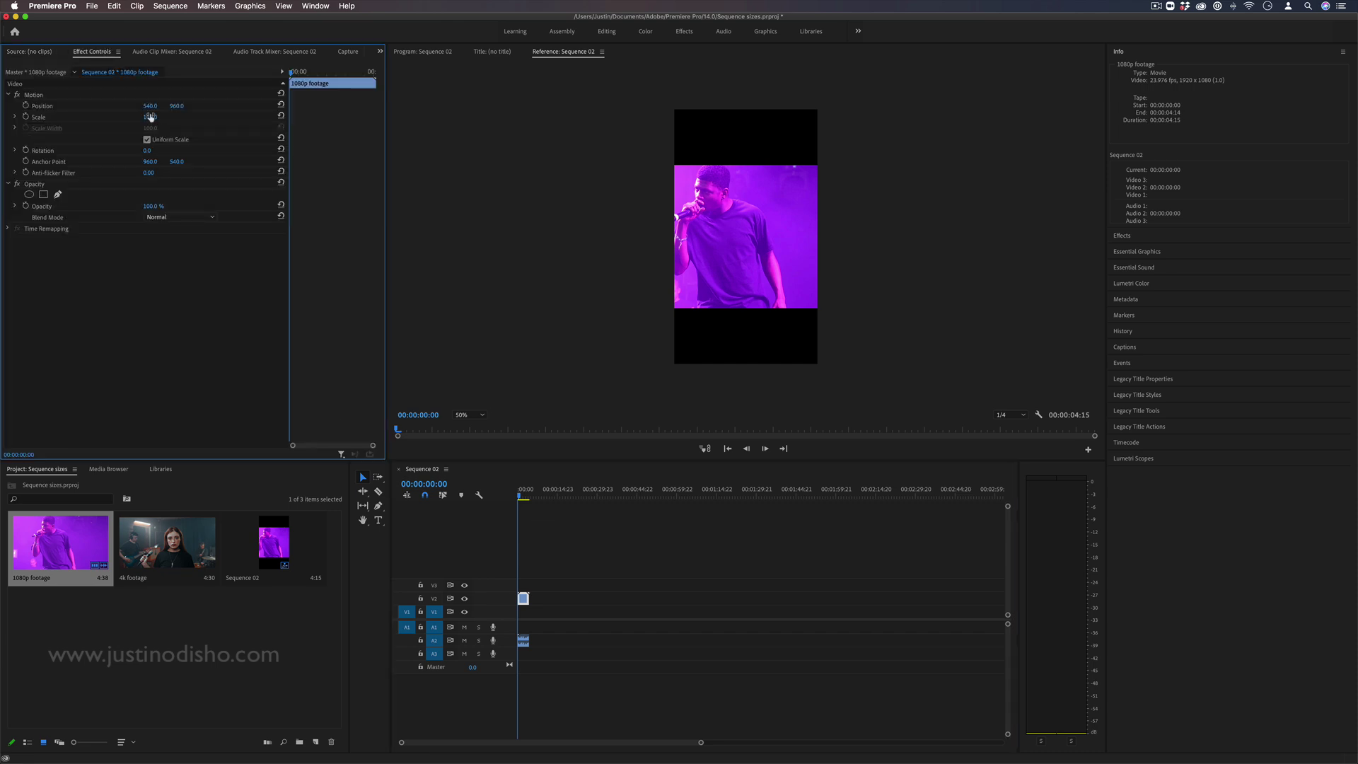
left_click_drag(150, 117, 113, 106)
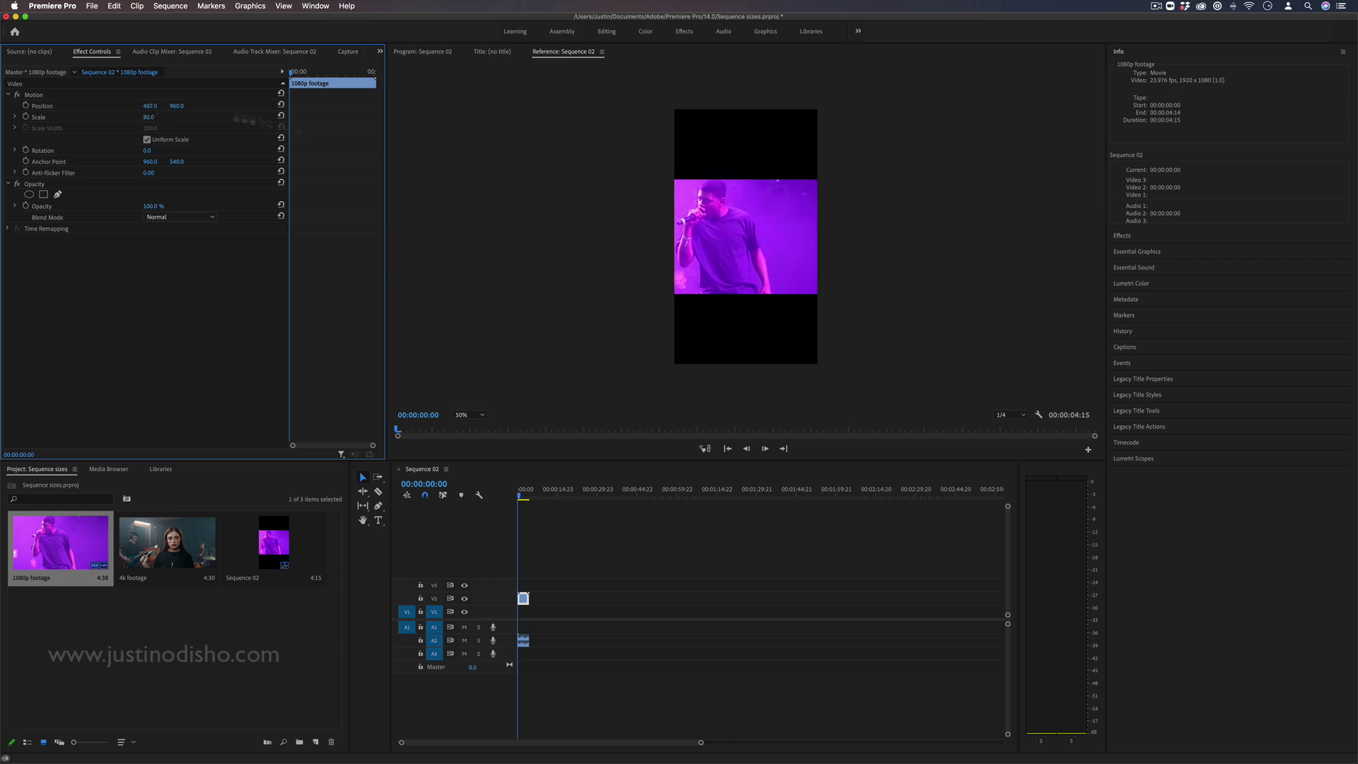
left_click(280, 93)
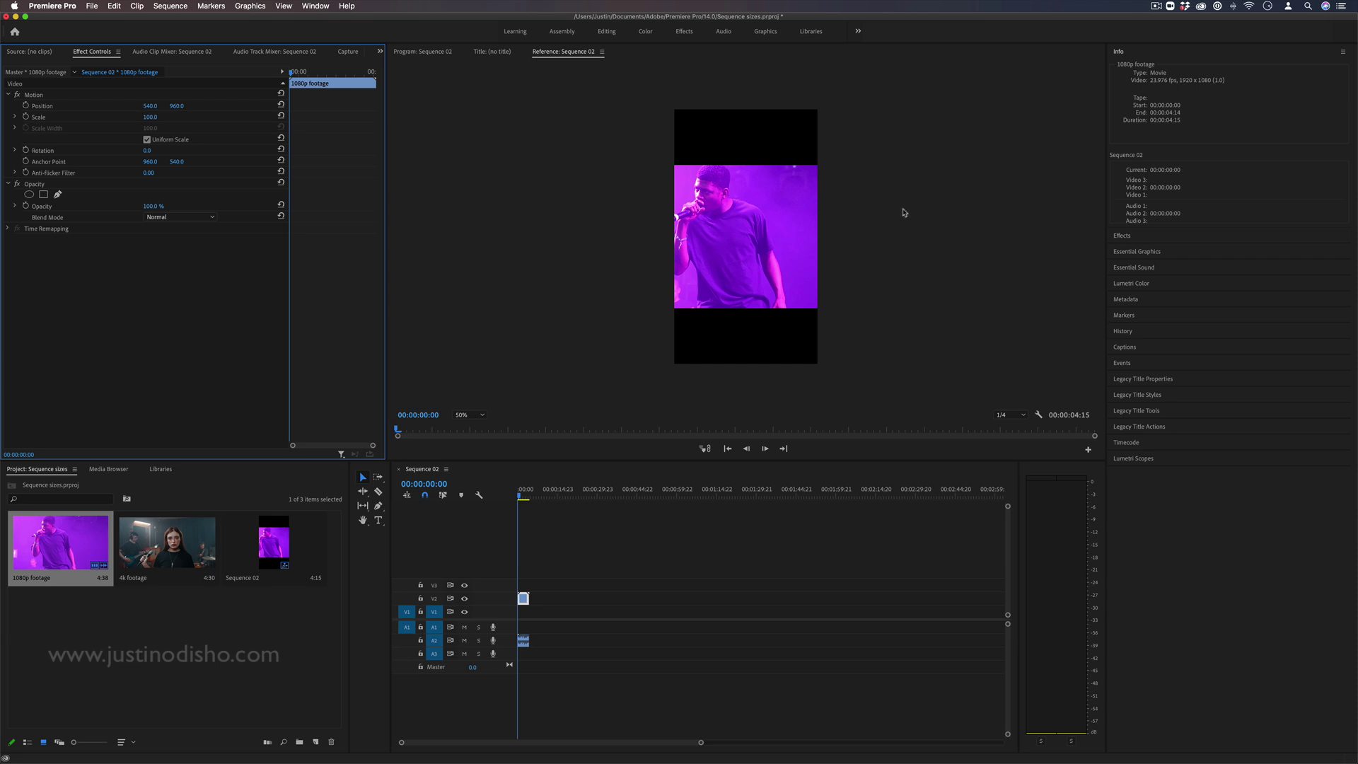
left_click_drag(150, 117, 122, 116)
left_click(281, 115)
left_click(281, 104)
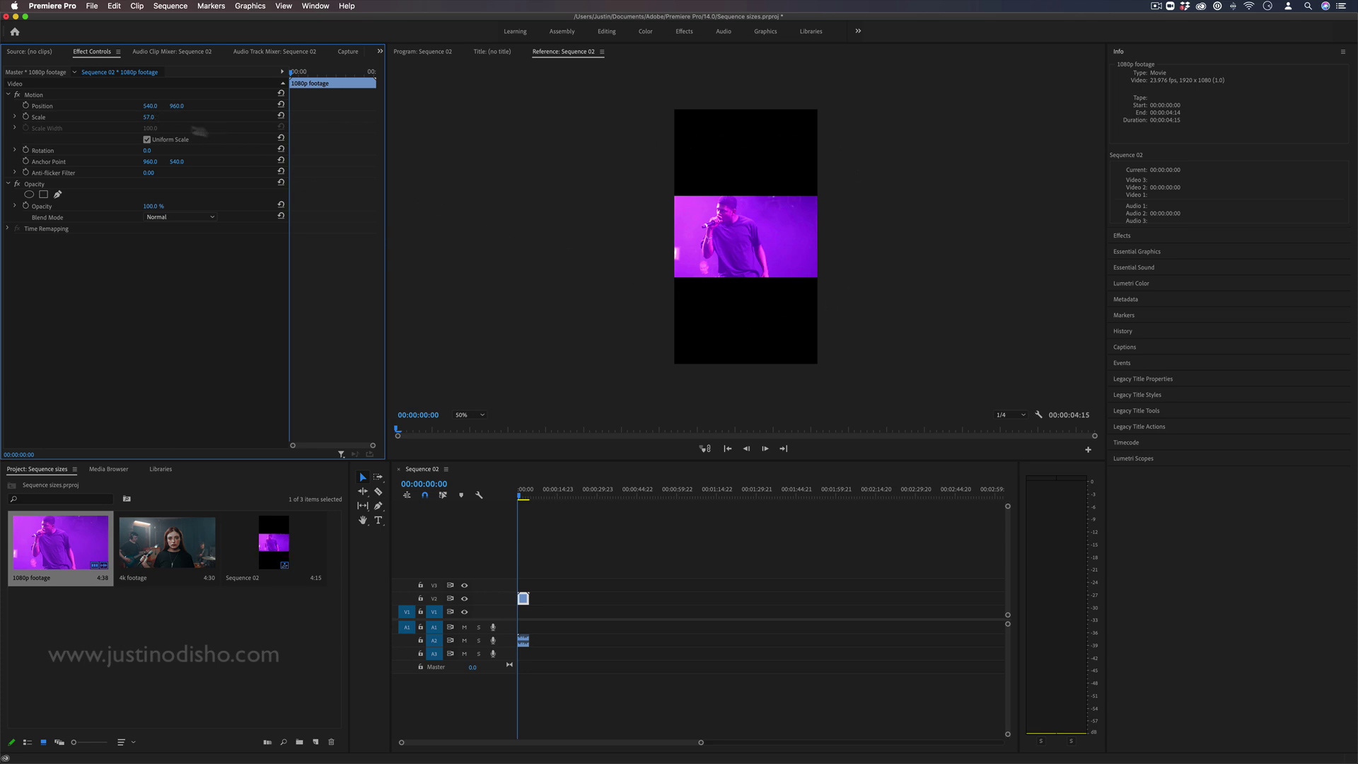
Step: Add the 4k footage after the 1080p clip in the Sequence 02 timeline
left_click_drag(154, 543, 538, 605)
left_click(533, 494)
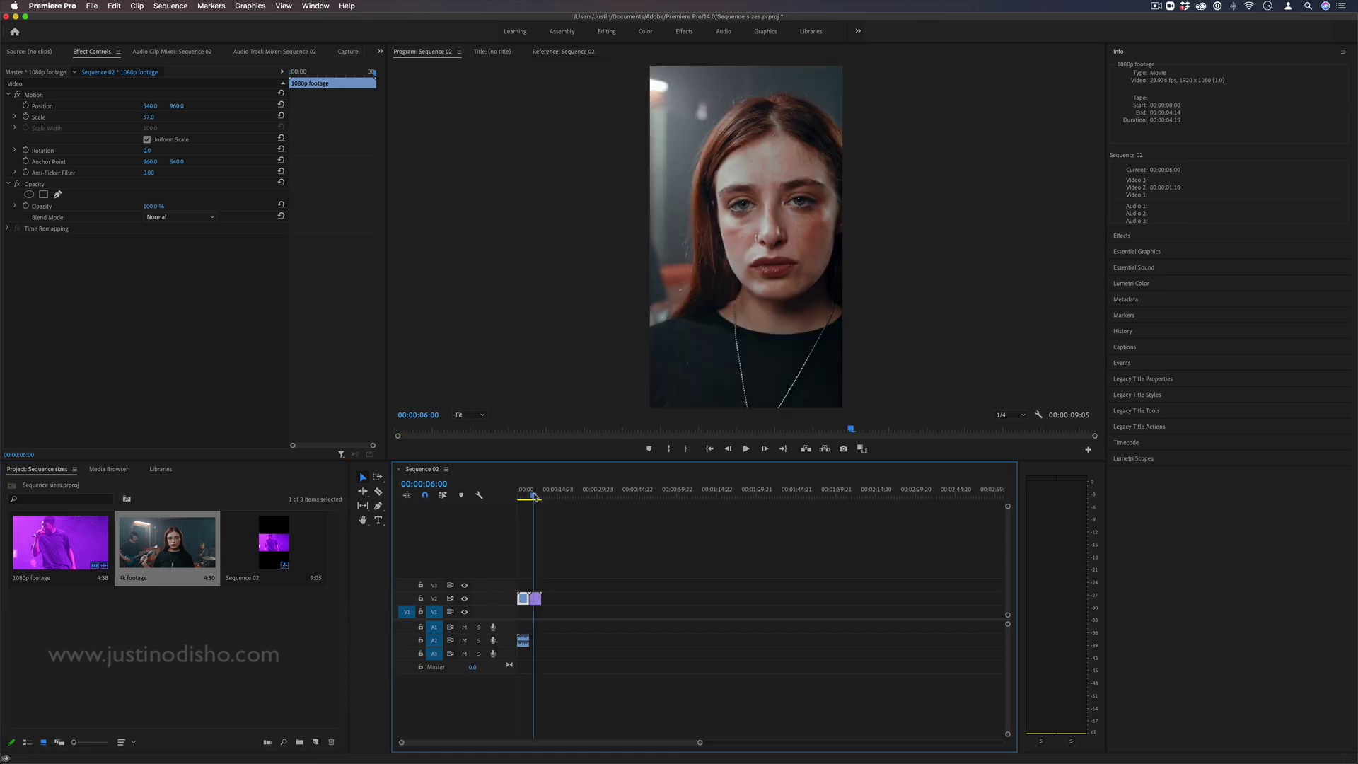
left_click_drag(151, 117, 132, 117)
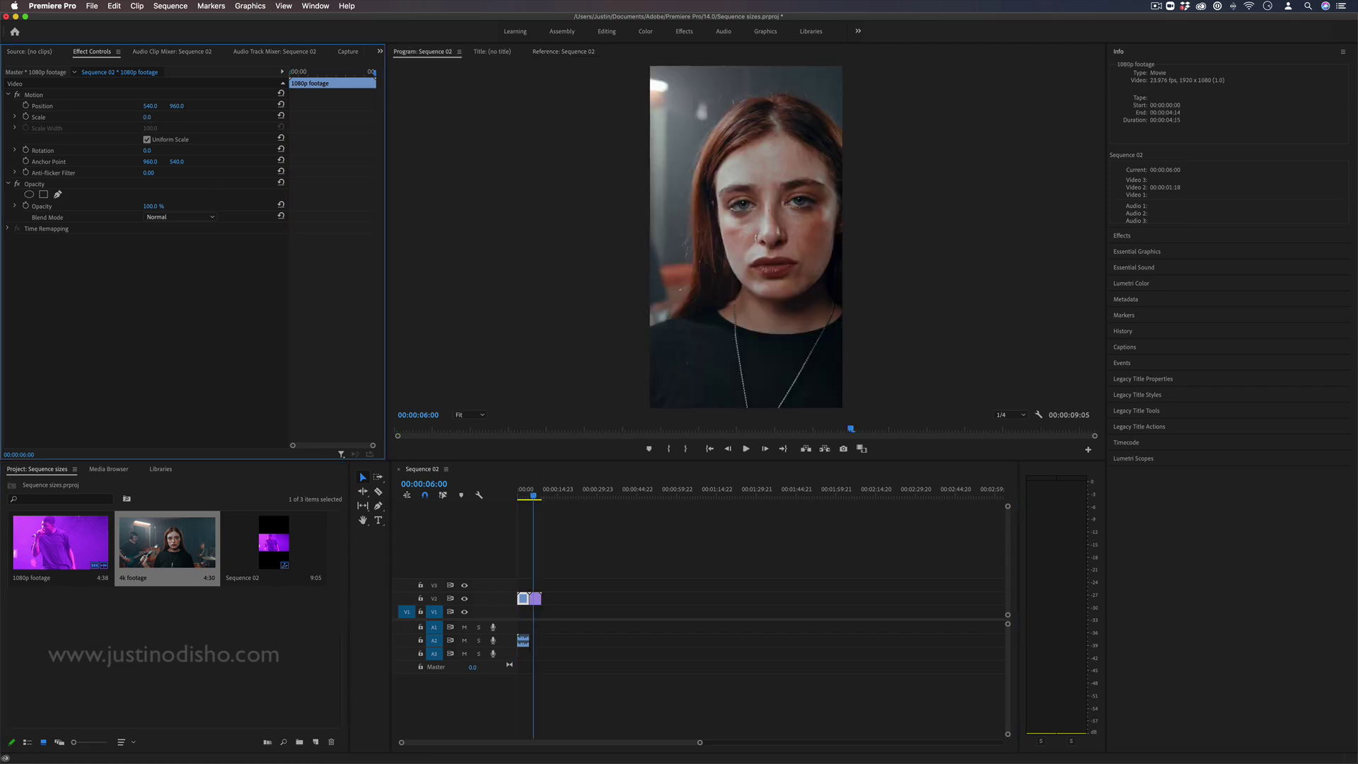
Step: Rotate the 4k clip to -90° and scale it to about 50 to fill the frame
left_click(536, 598)
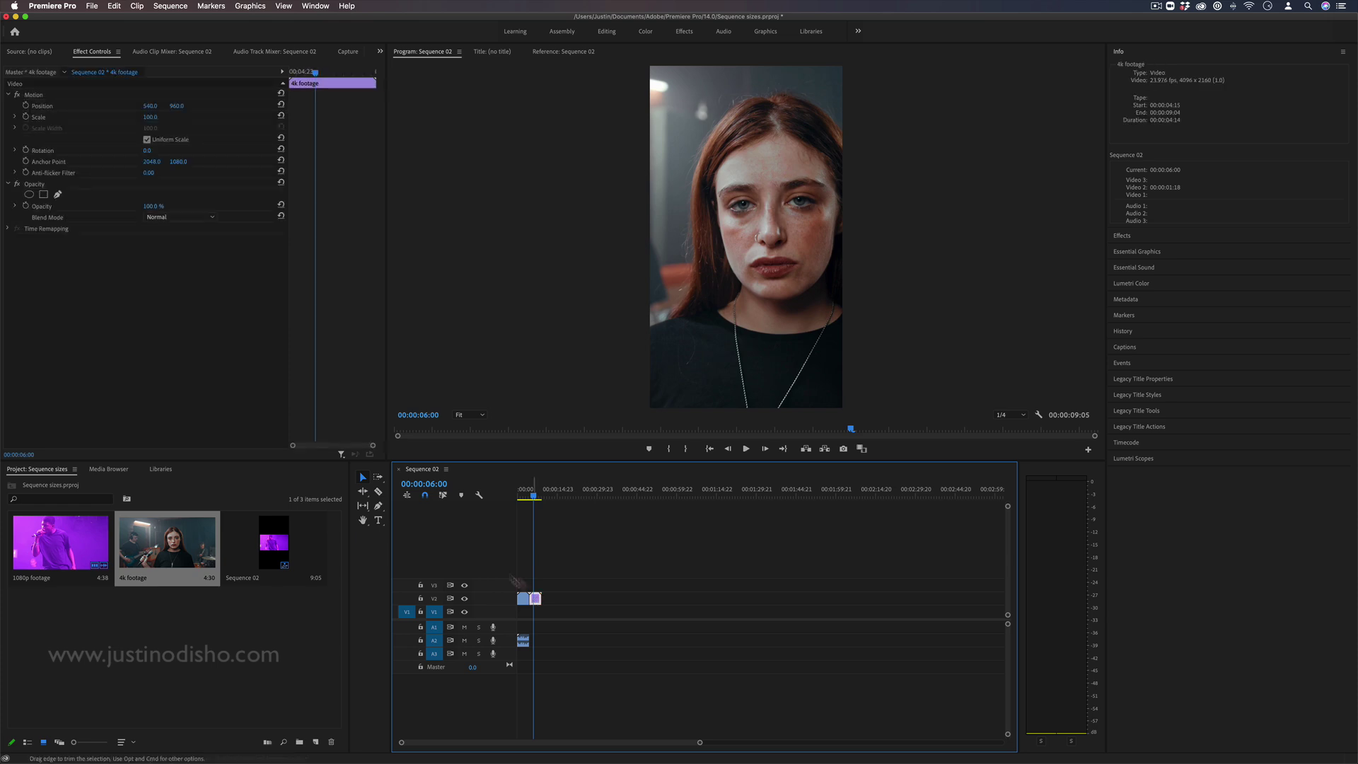
left_click(142, 119)
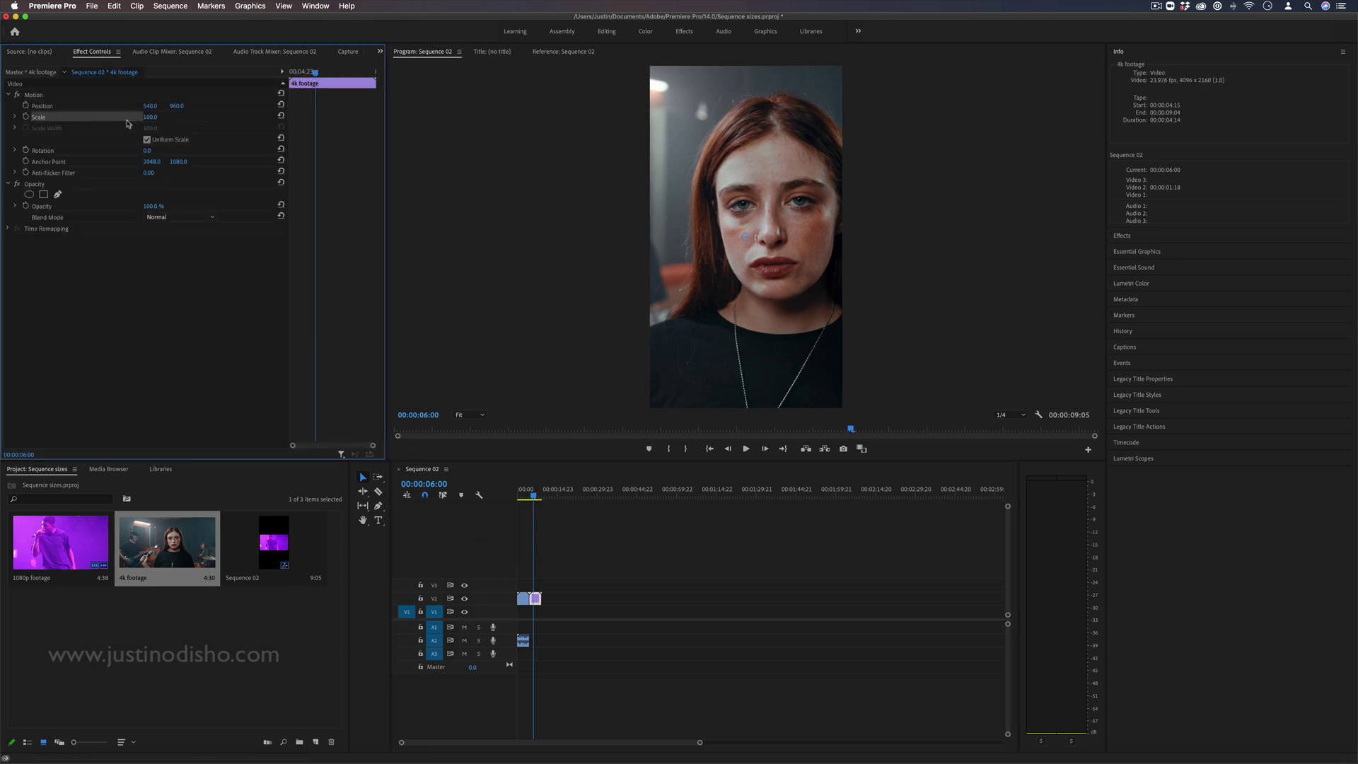
left_click_drag(150, 117, 87, 150)
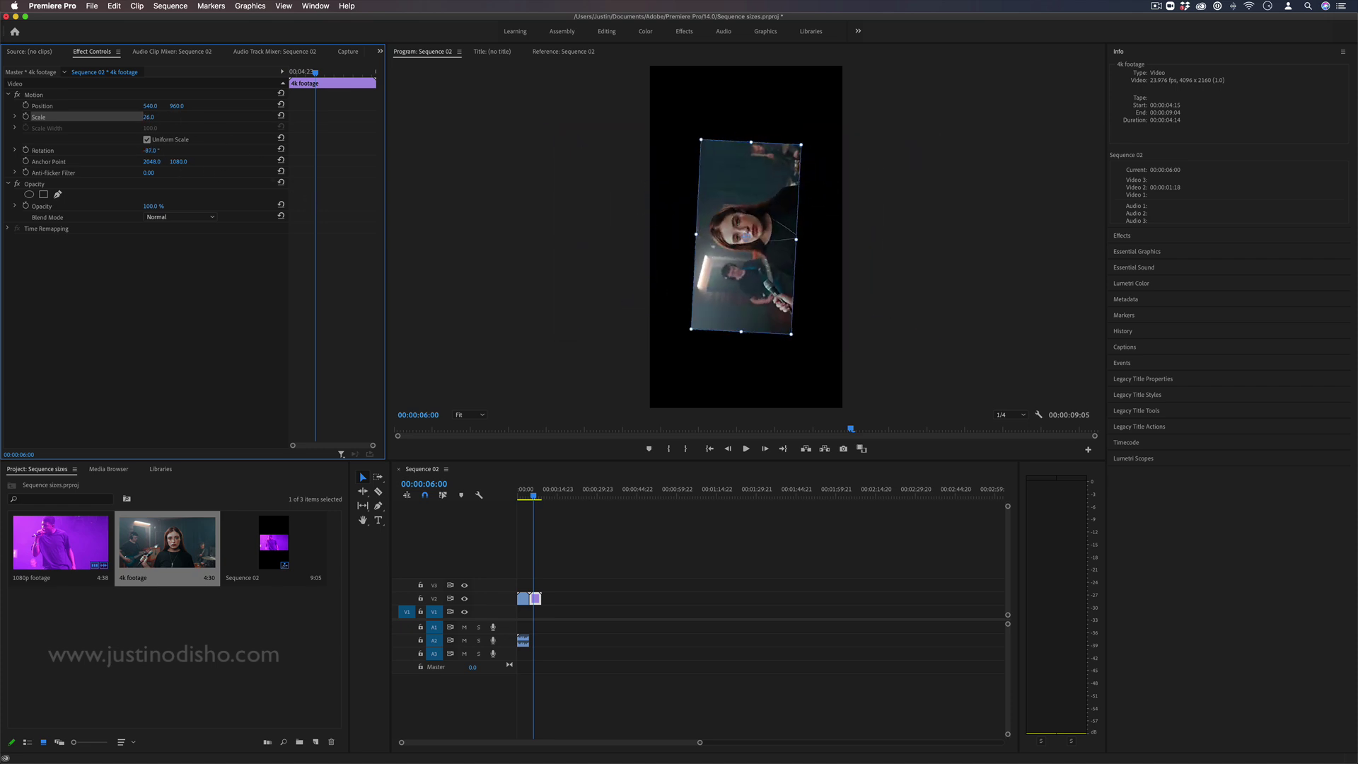
left_click(150, 150)
type("-90")
key("Return")
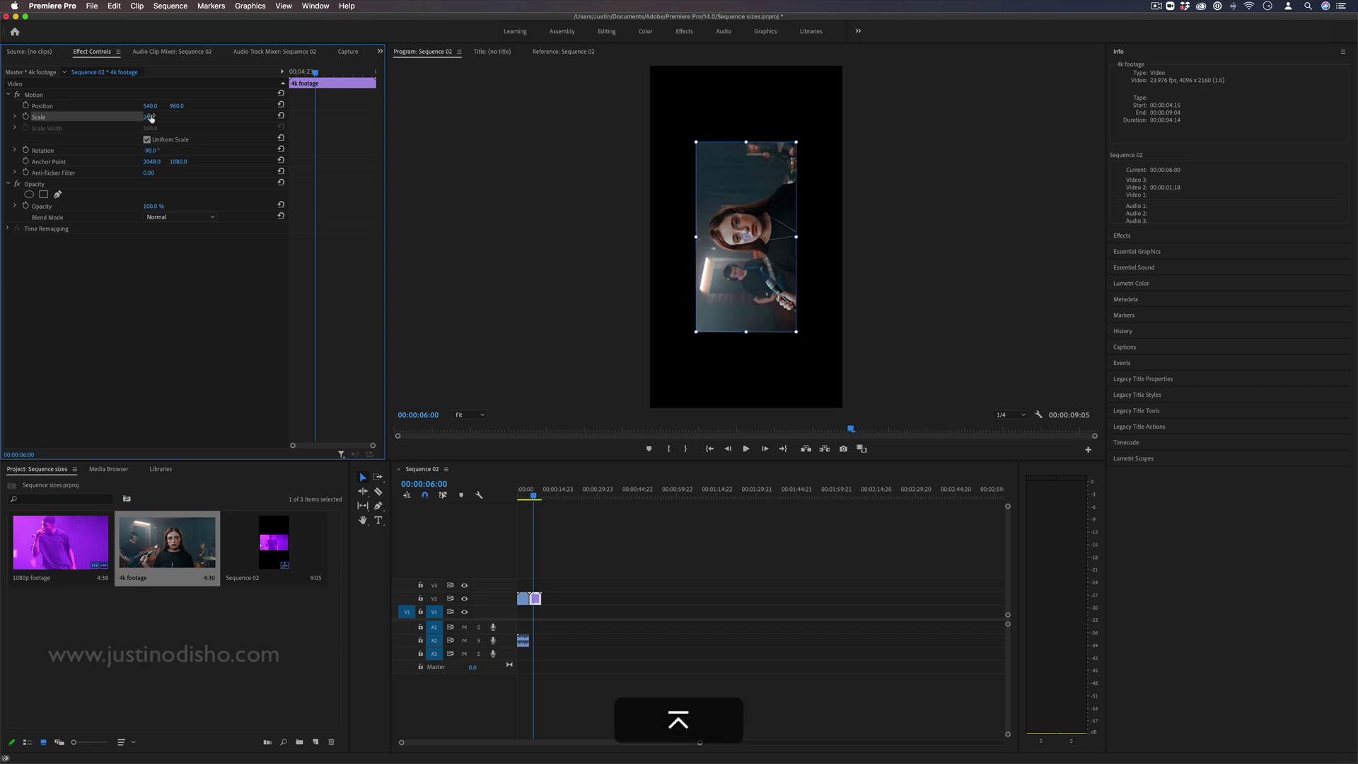
left_click_drag(151, 118, 166, 118)
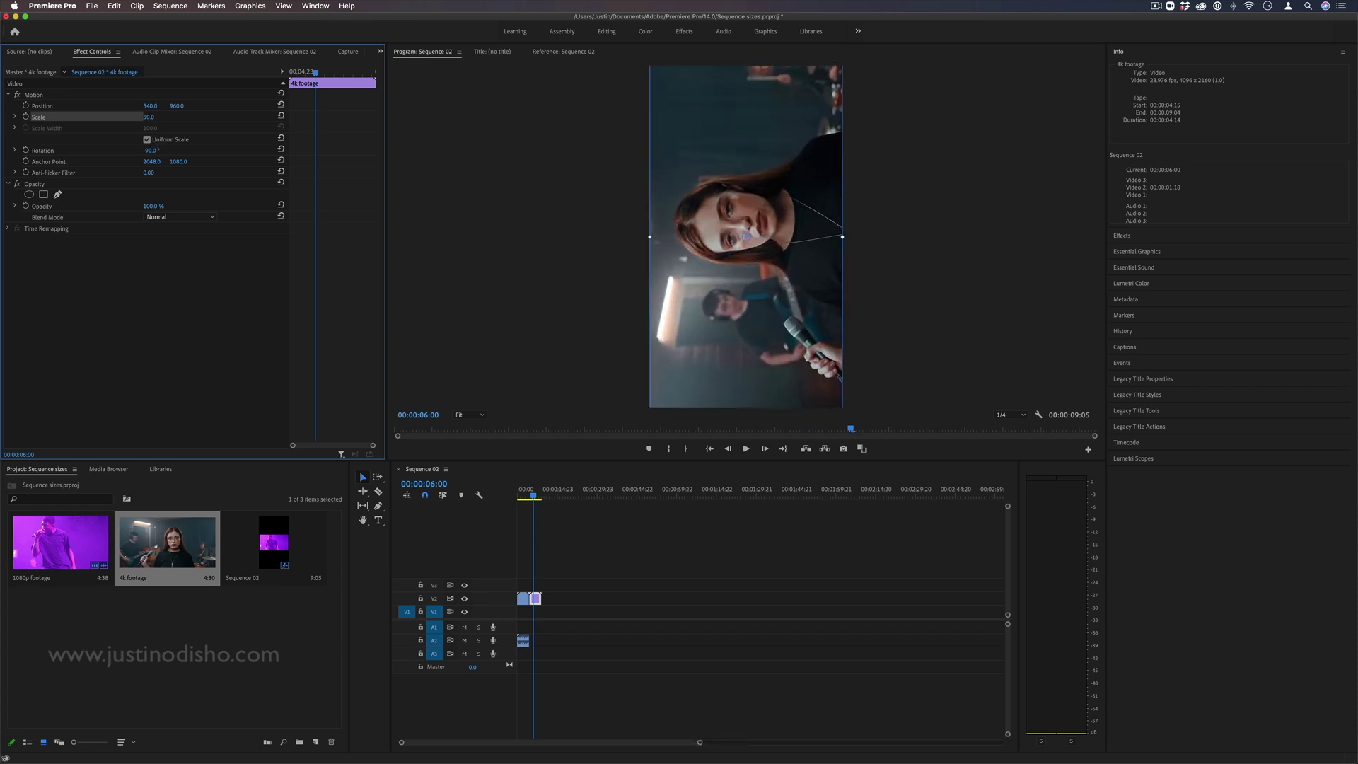
left_click(617, 559)
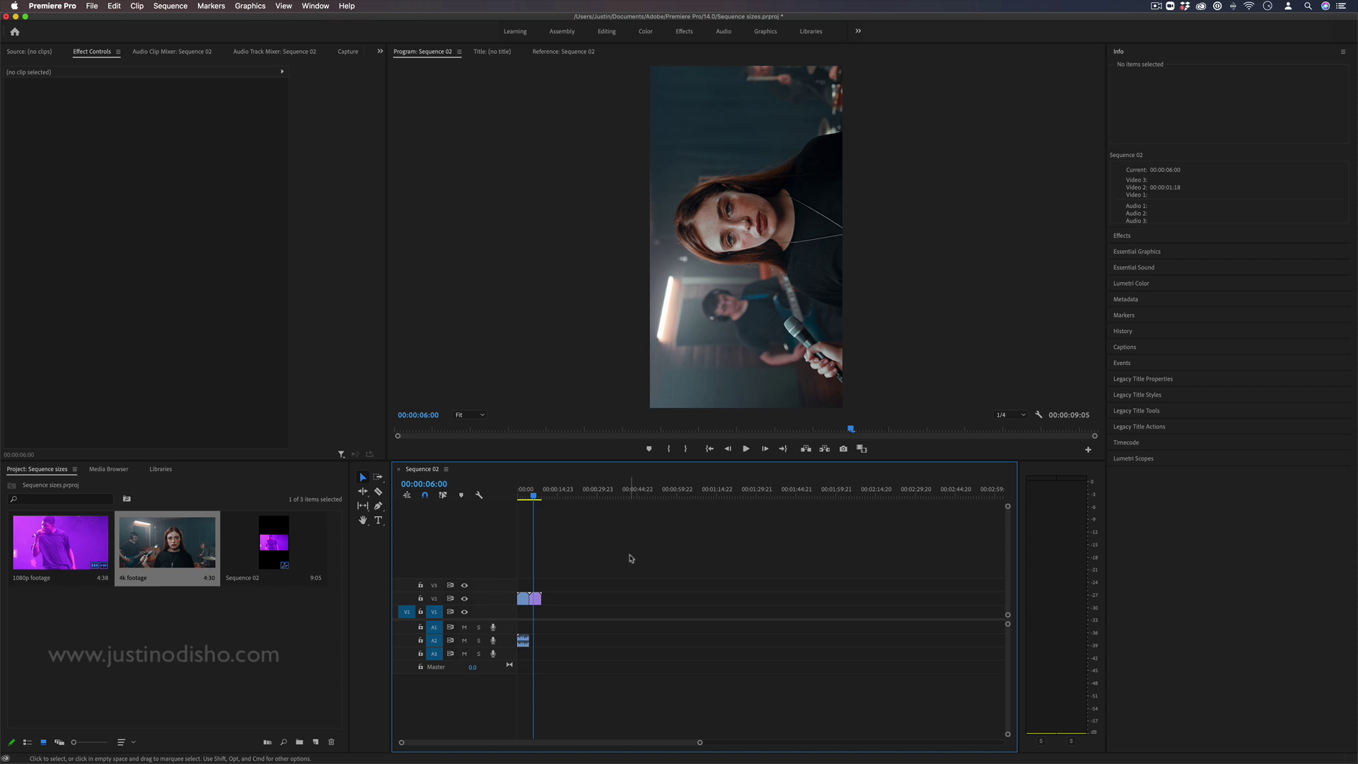
Step: Replace the timeline clips with the 1080p footage, changing Sequence 02 to match its settings
left_click_drag(630, 543, 425, 671)
key("Delete")
left_click_drag(60, 542, 514, 611)
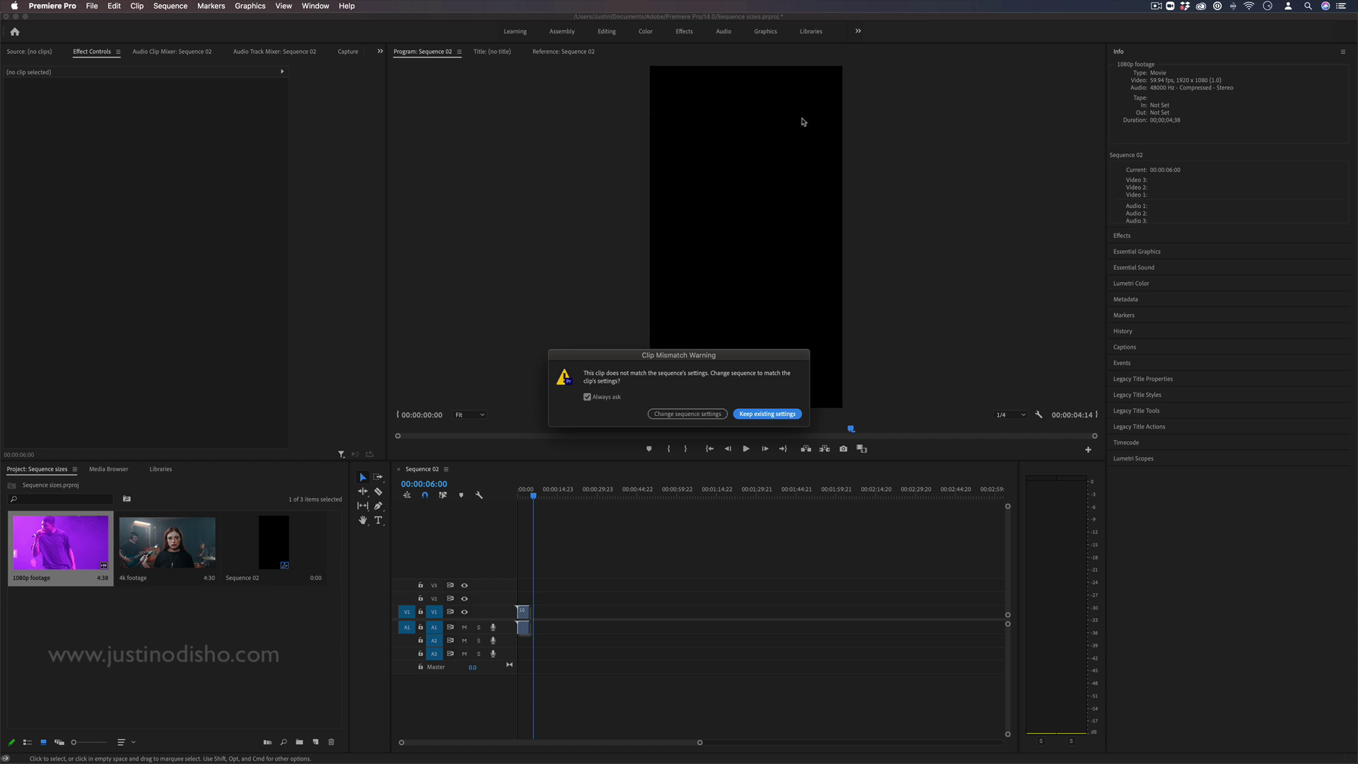
left_click(695, 415)
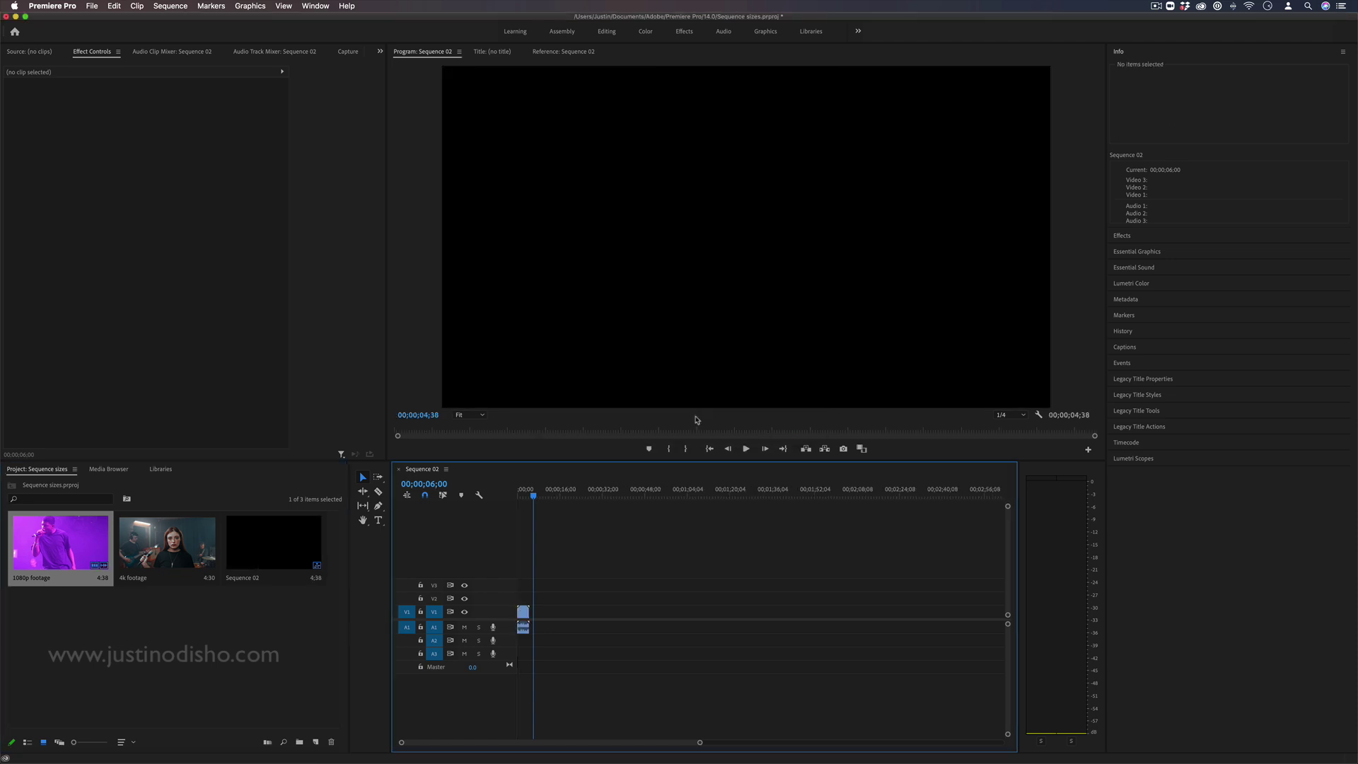
Step: Check the 1080p clip in the program view and bring up Sequence Settings
left_click(564, 51)
left_click(522, 491)
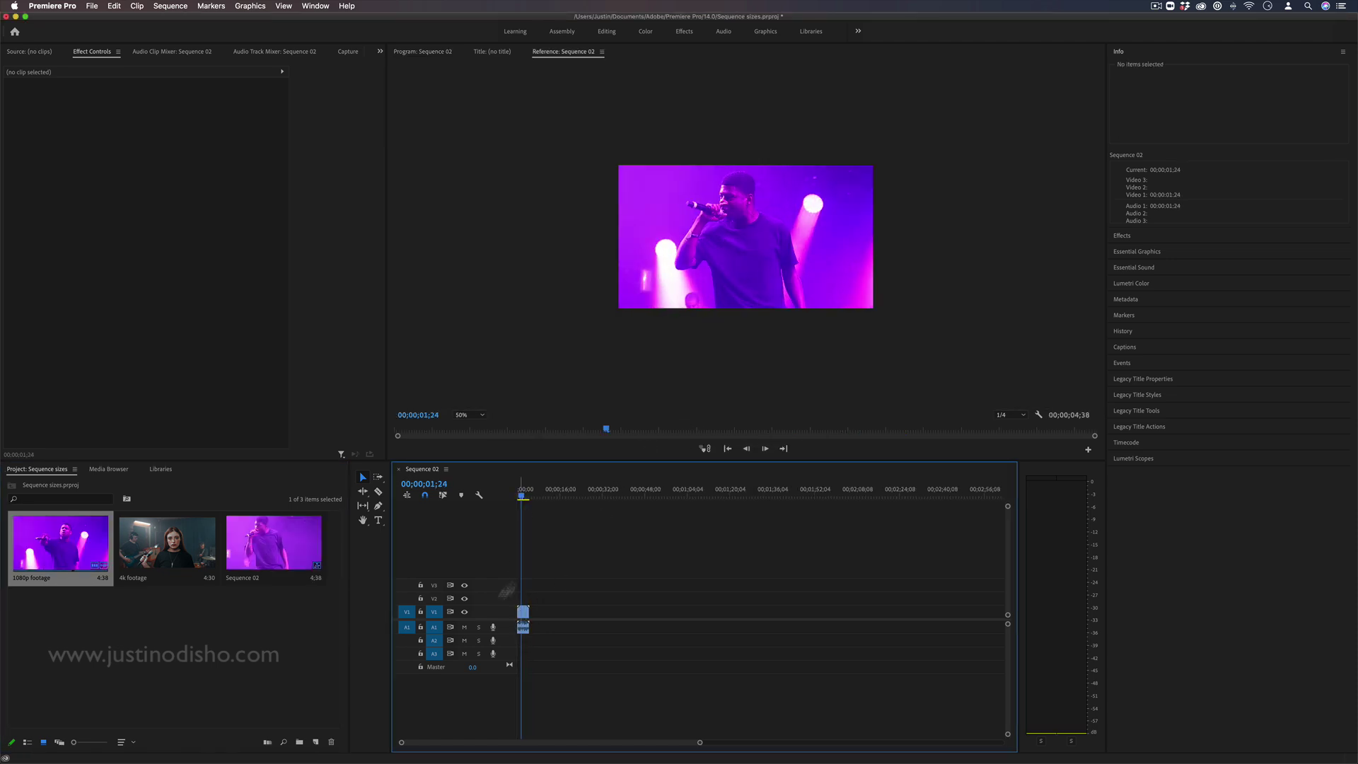
left_click(60, 541)
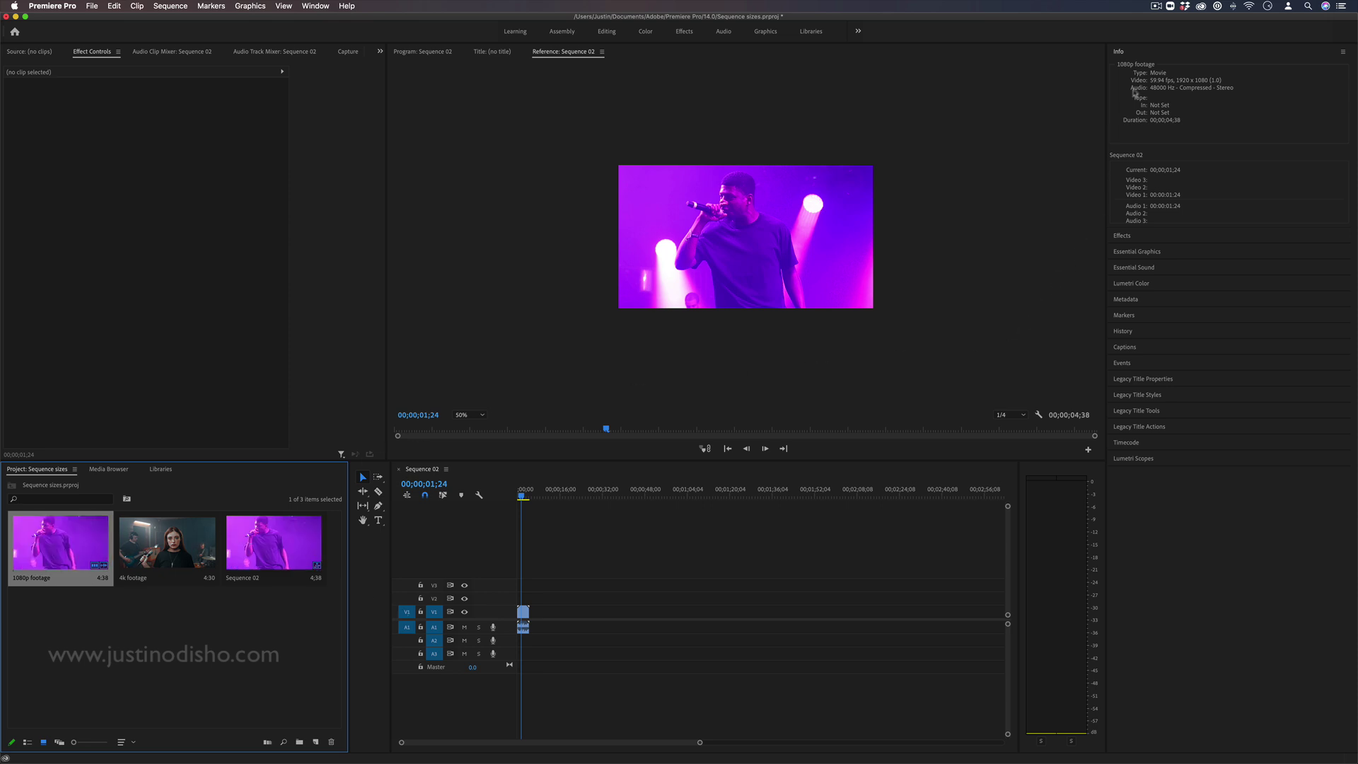
left_click(563, 608)
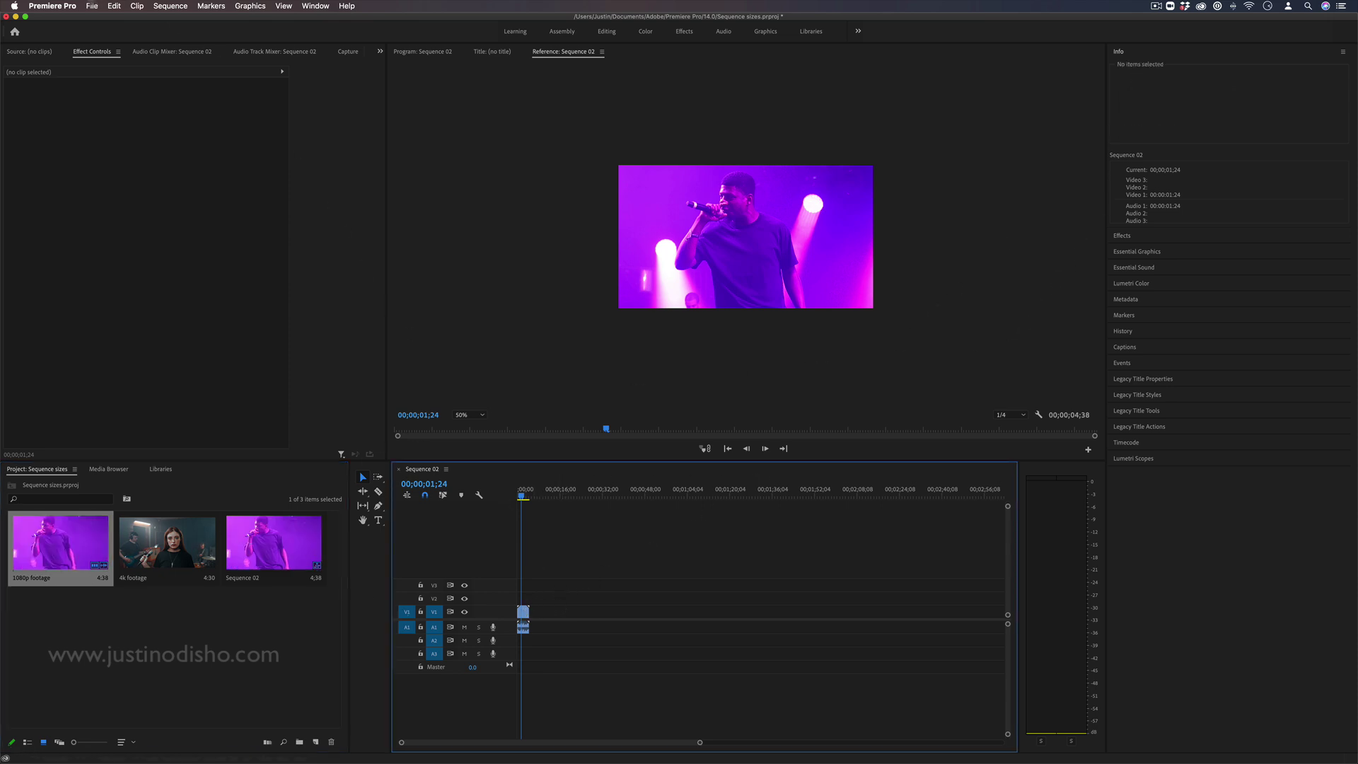
left_click(171, 6)
left_click(185, 15)
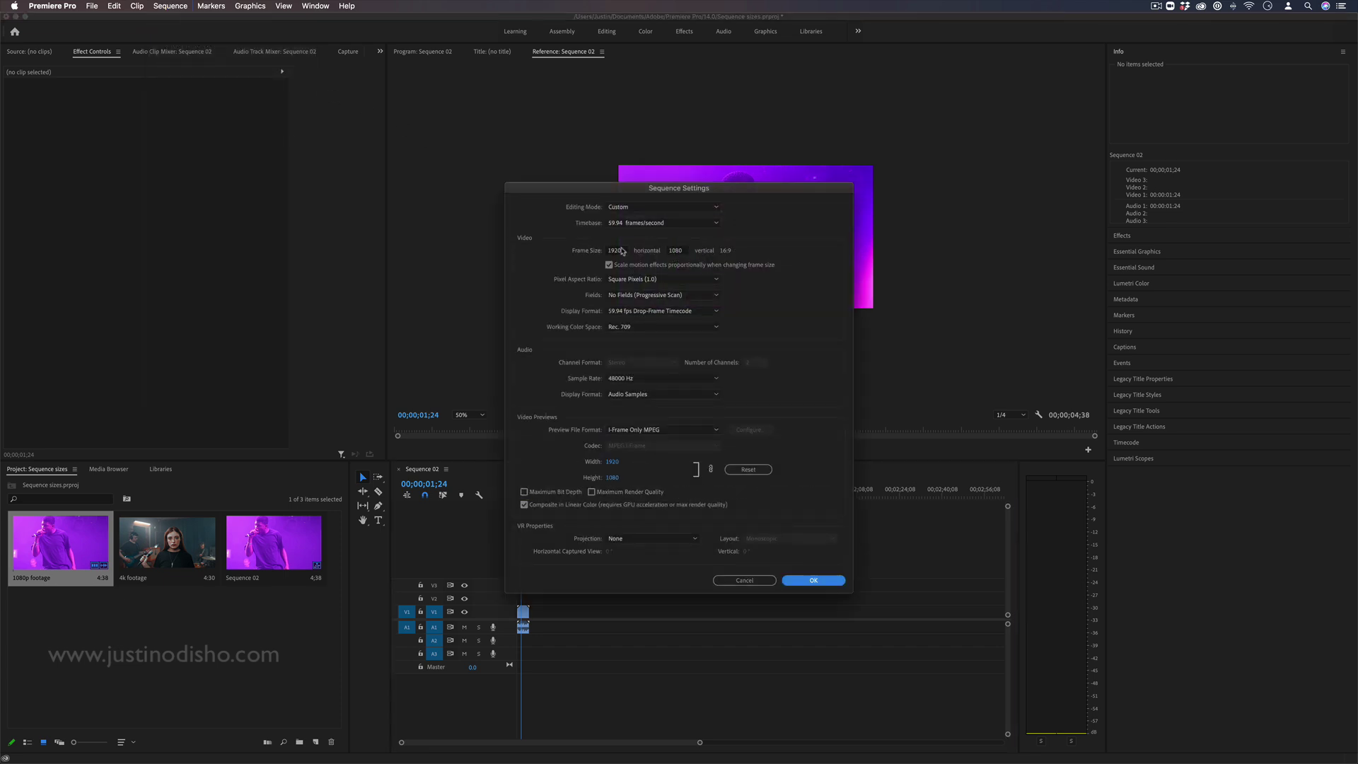
Step: Browse the Timebase frame rates, cancel Sequence Settings, then select the 4k footage
left_click(639, 224)
left_click(639, 224)
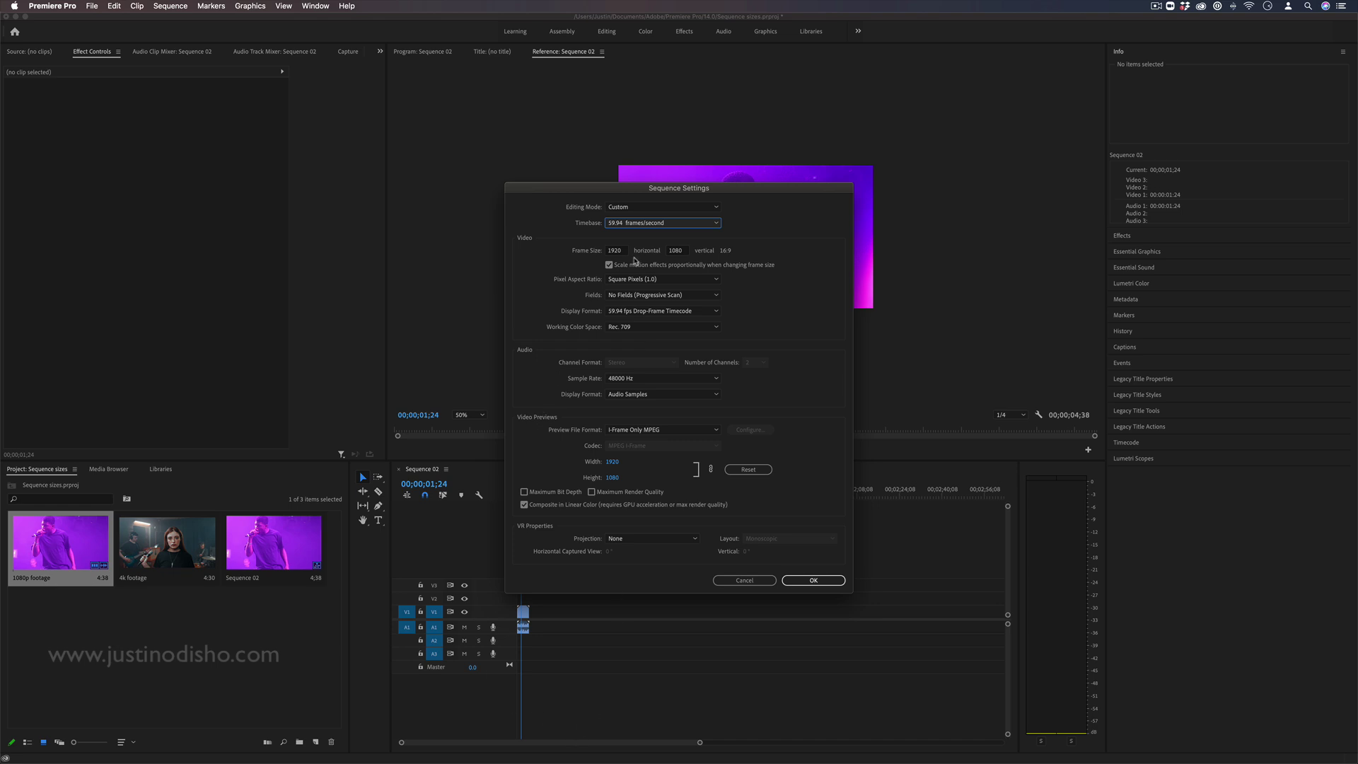
left_click(640, 225)
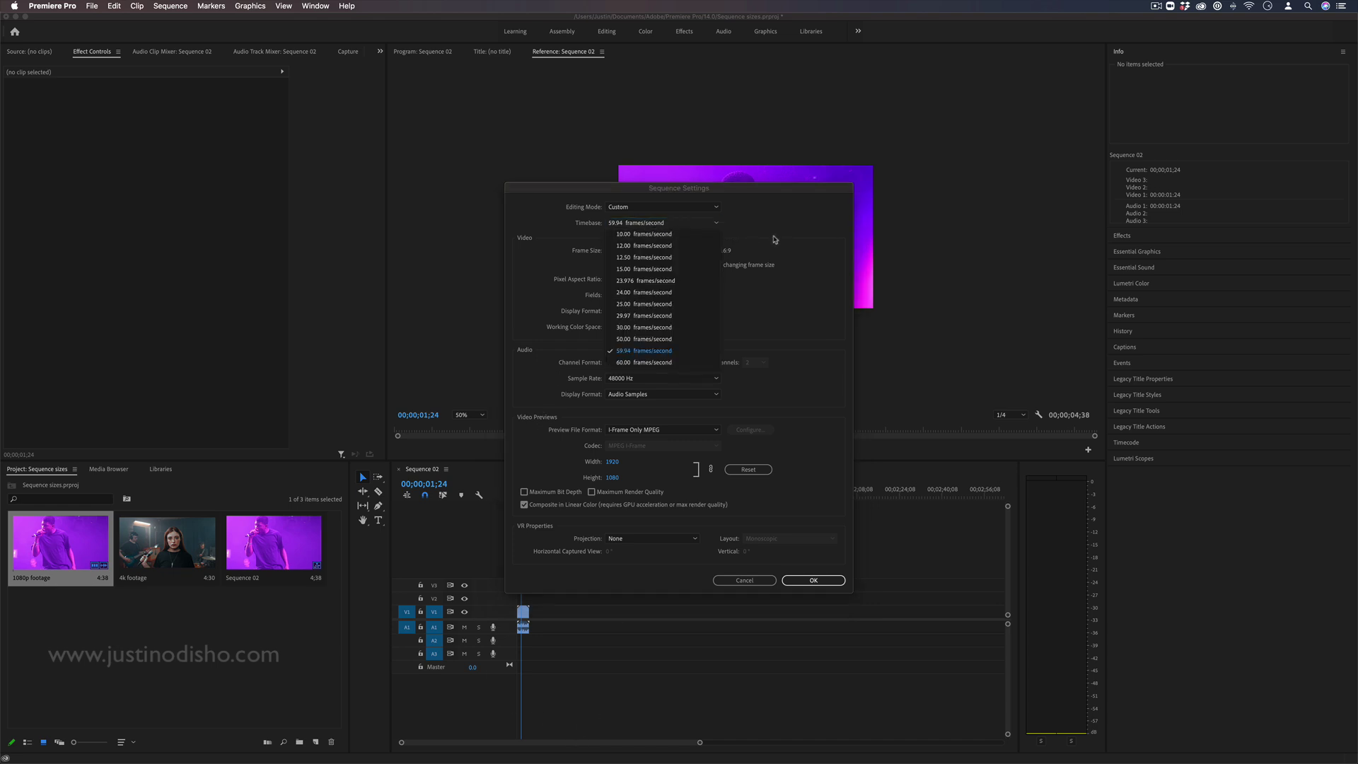
left_click(776, 241)
left_click(754, 581)
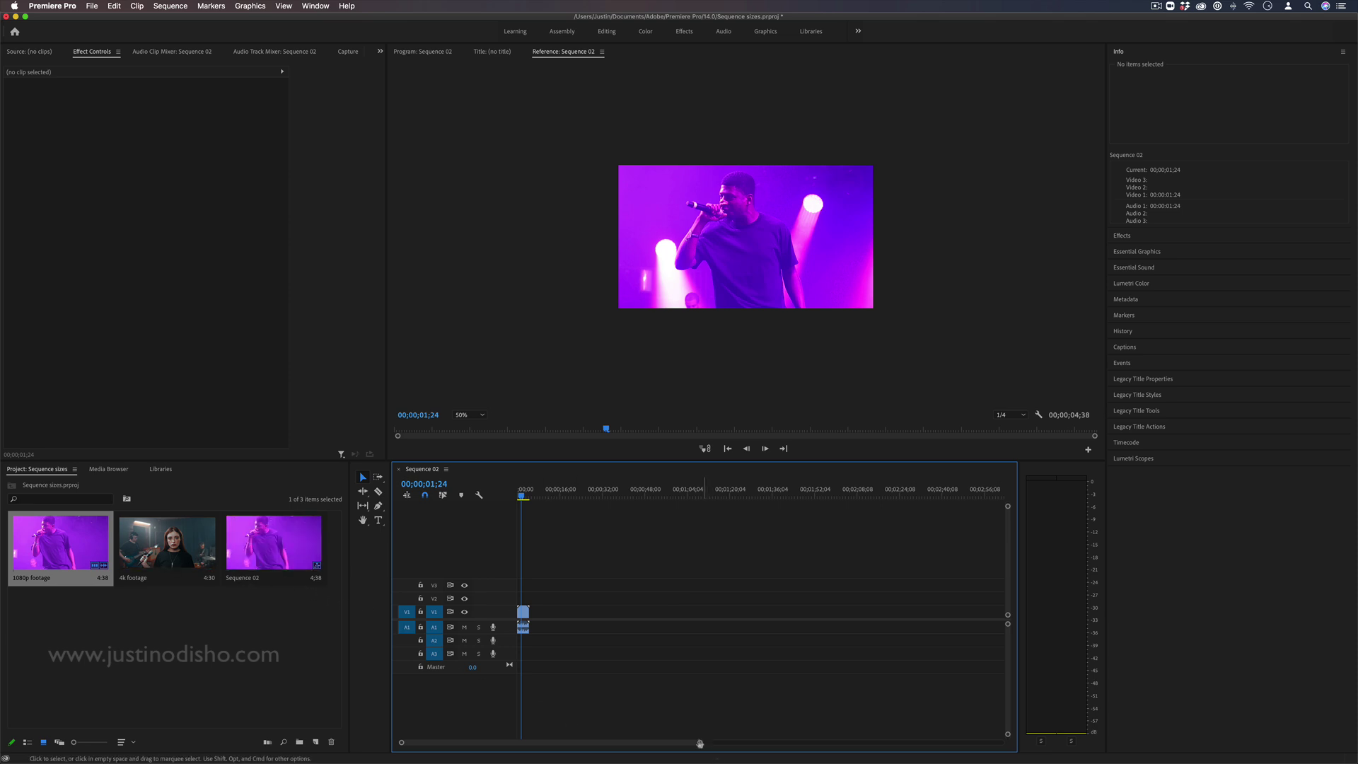
left_click_drag(699, 742, 610, 741)
left_click(189, 541)
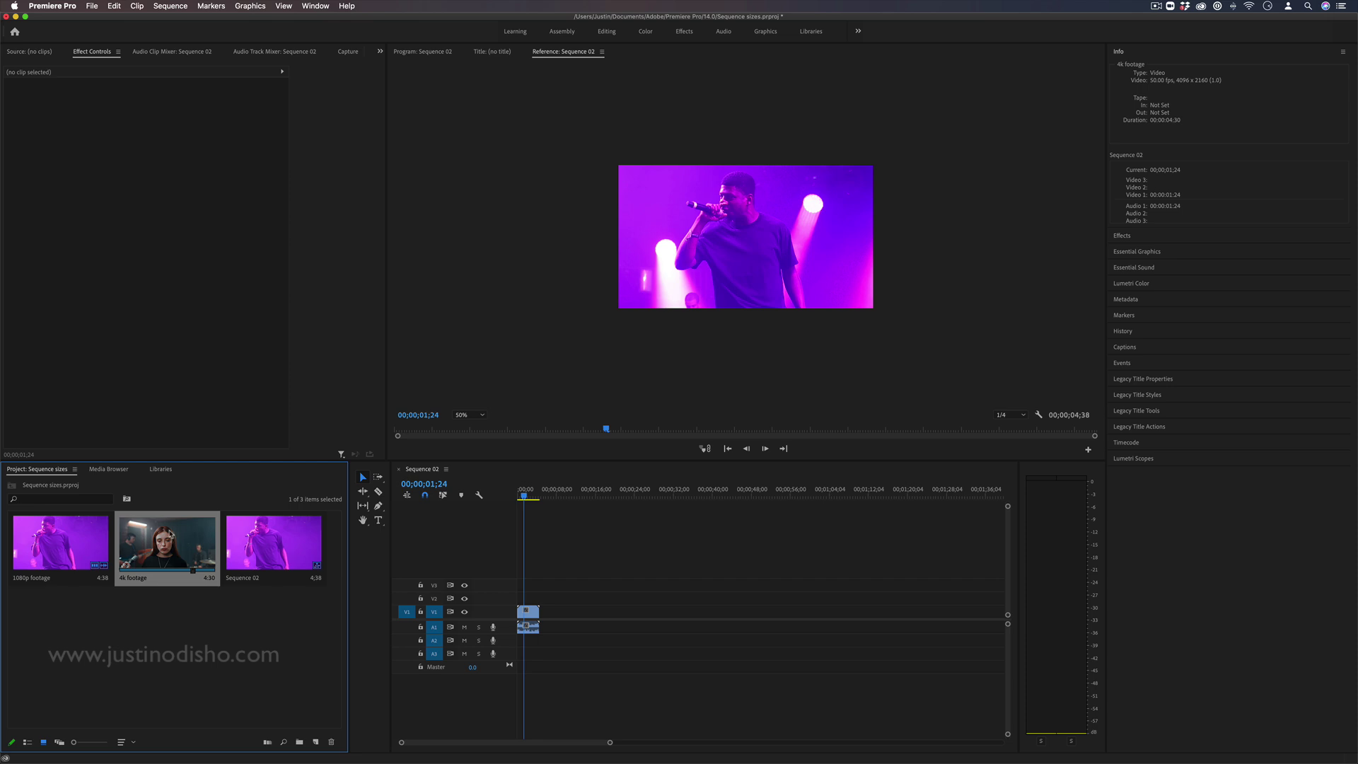
Step: Add the 4k footage after the 1080p clip and try Scale 59, then 14
left_click_drag(193, 544, 550, 612)
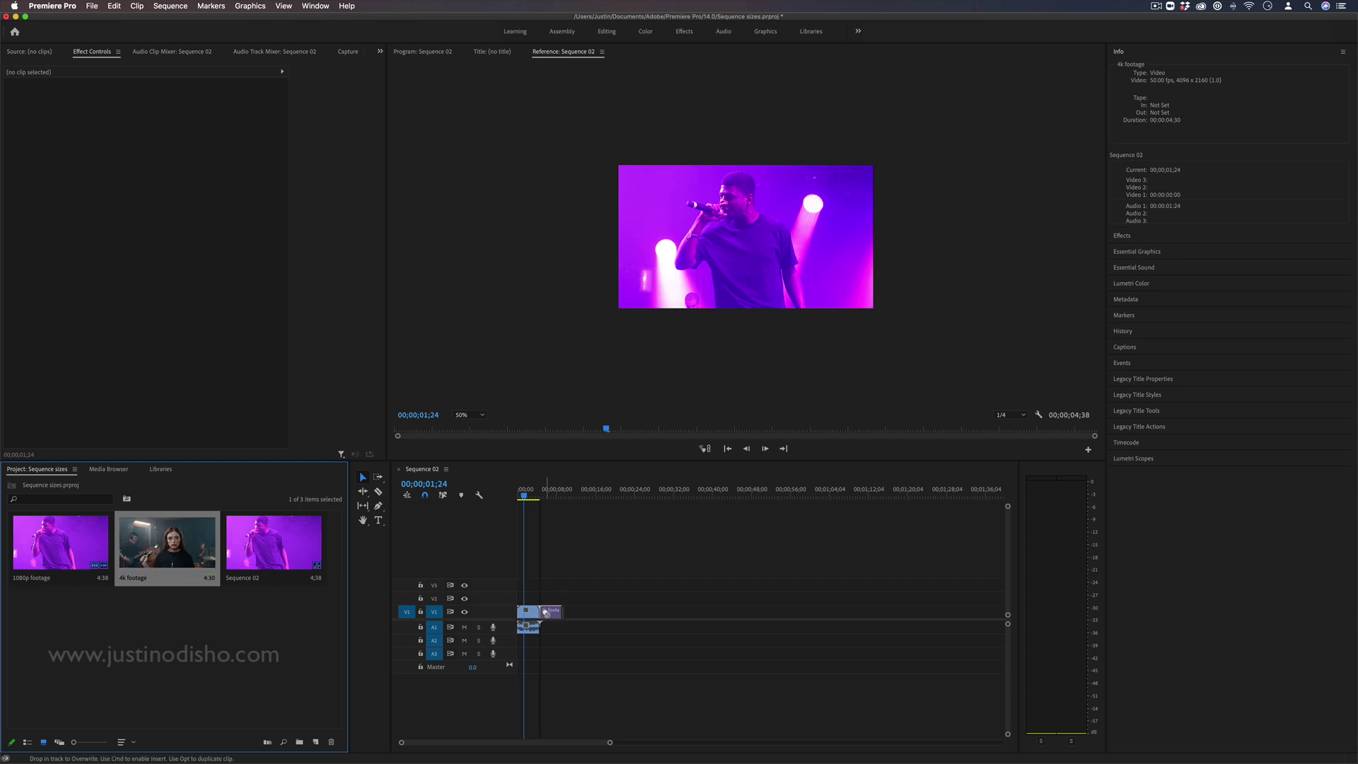
left_click(548, 495)
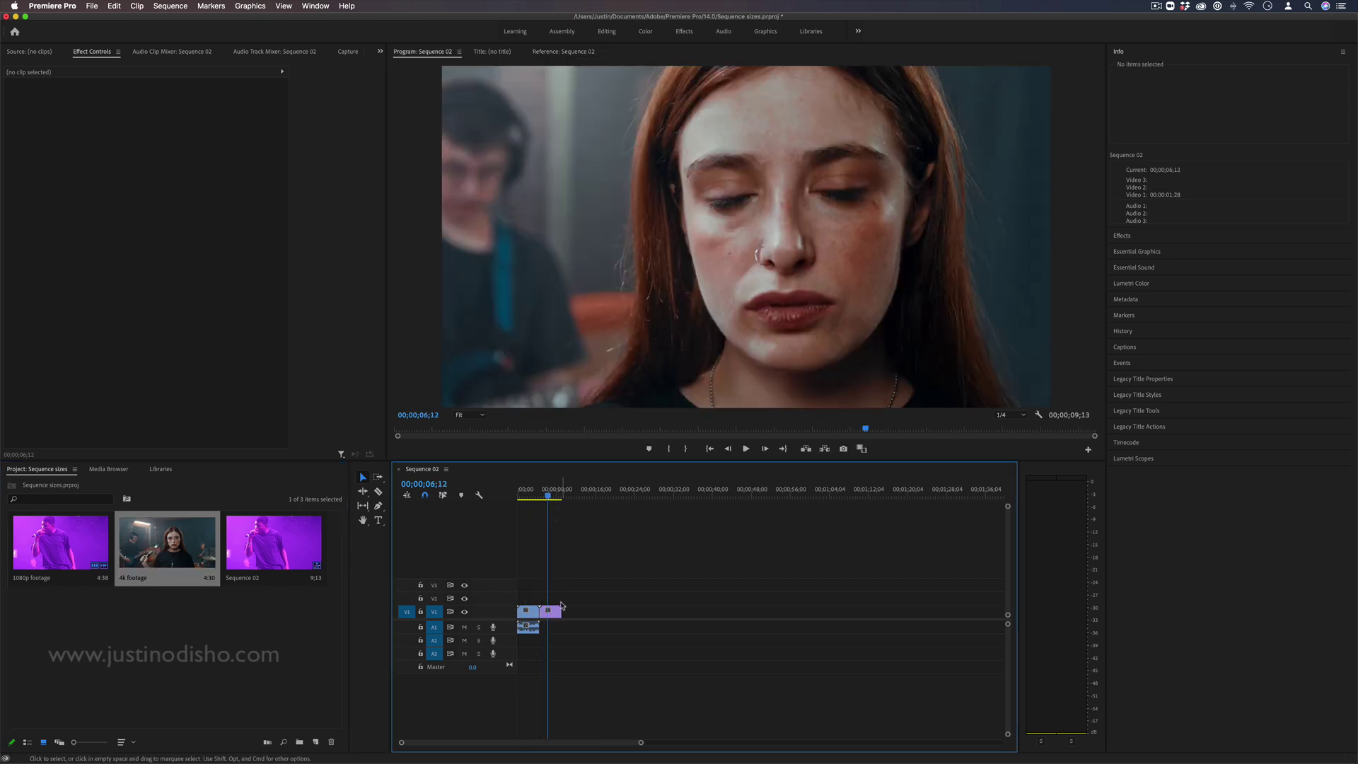
left_click(550, 611)
left_click(153, 117)
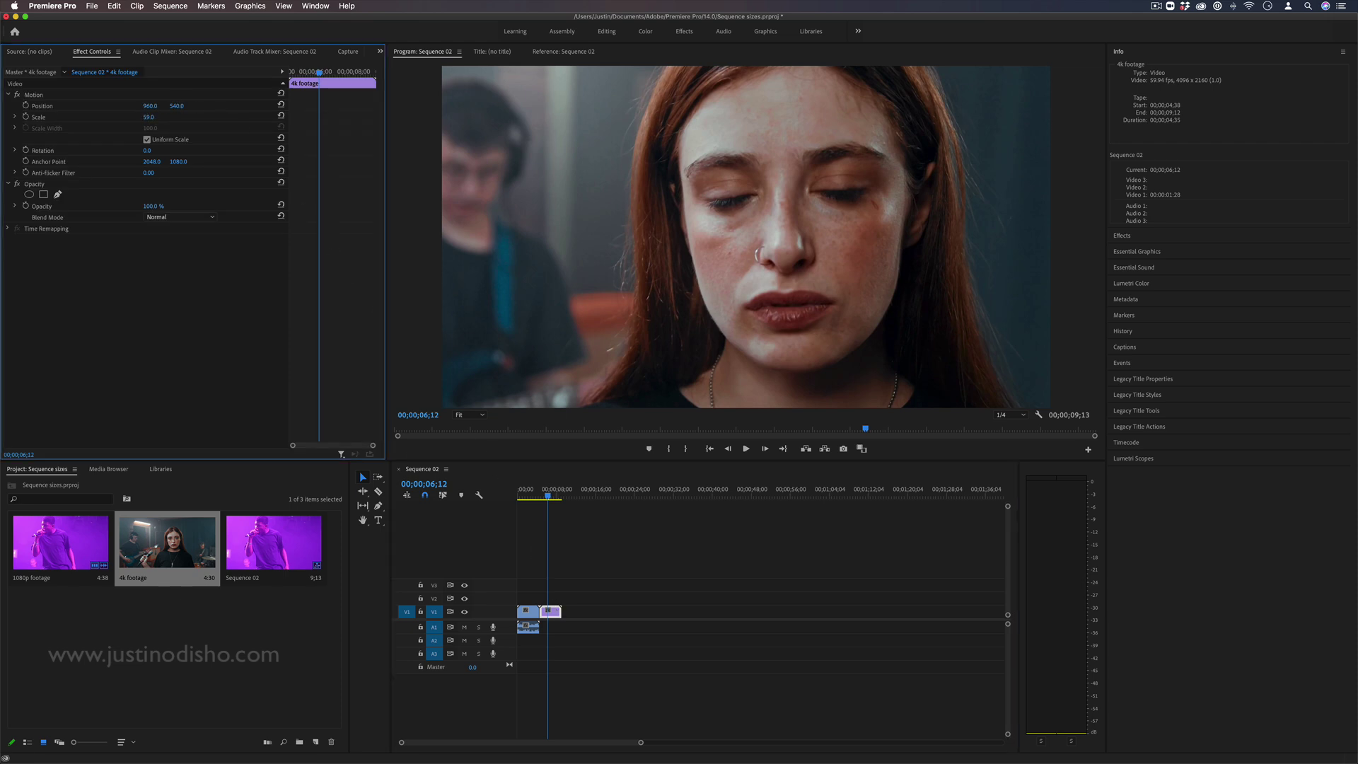
type("59")
key("Return")
left_click(152, 118)
type("14")
key("Return")
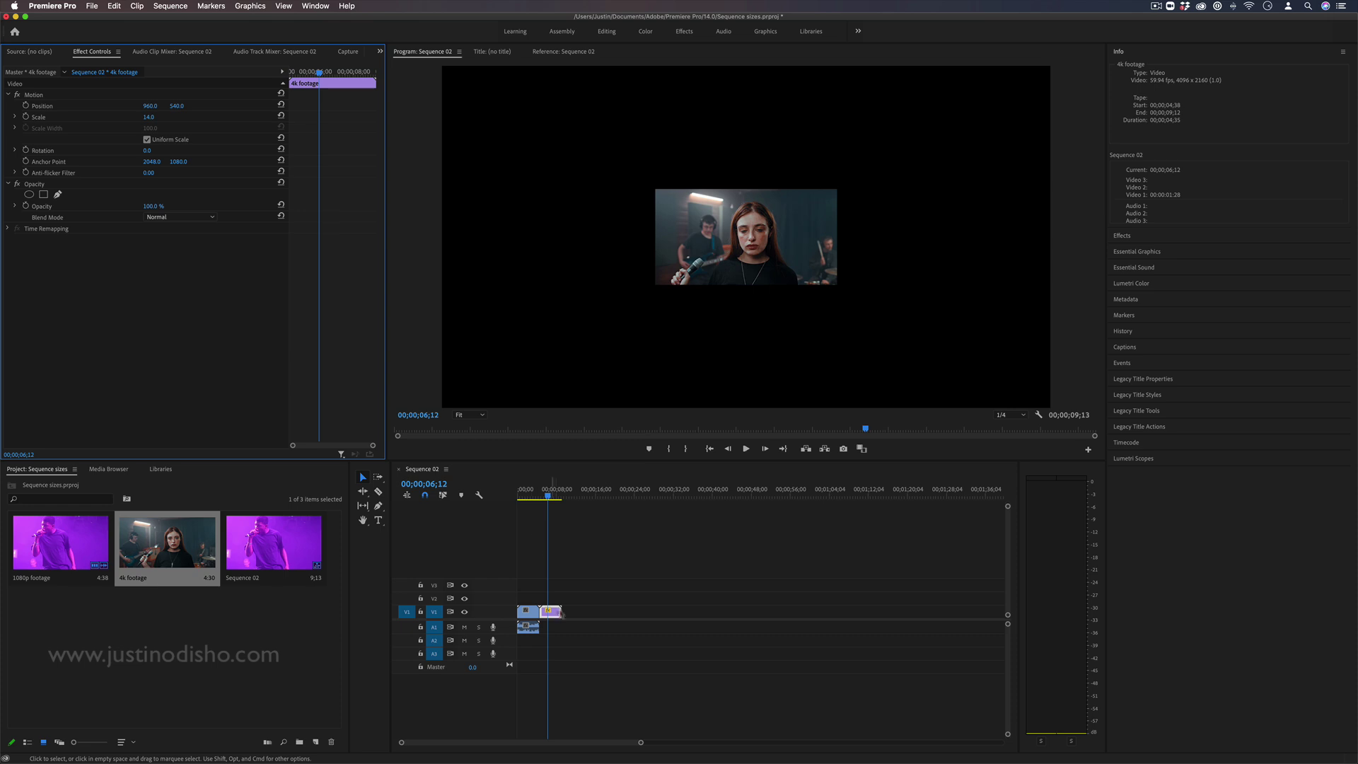
Step: Stack the 4k clip above the 1080p footage, rescale it to about 50, then delete all clips
left_click_drag(549, 612, 527, 602)
left_click(528, 495)
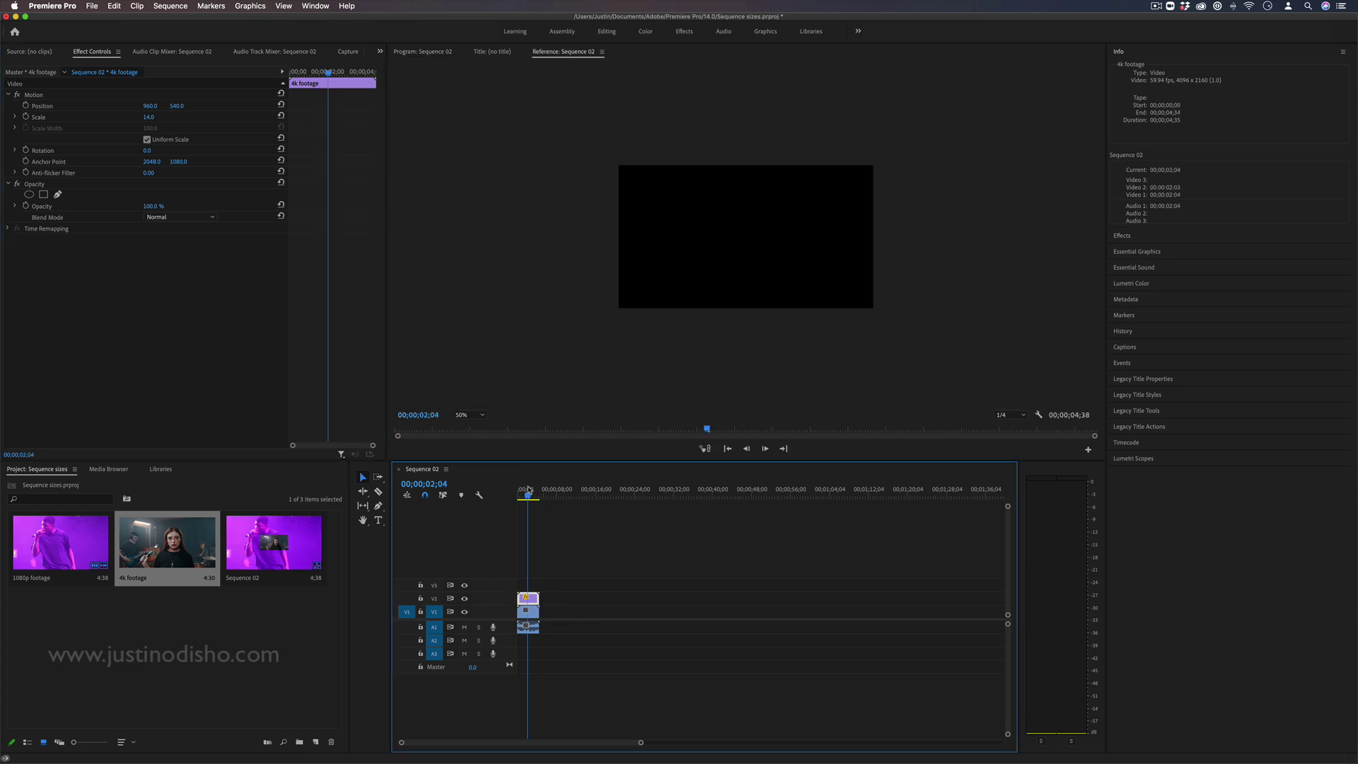
left_click(281, 116)
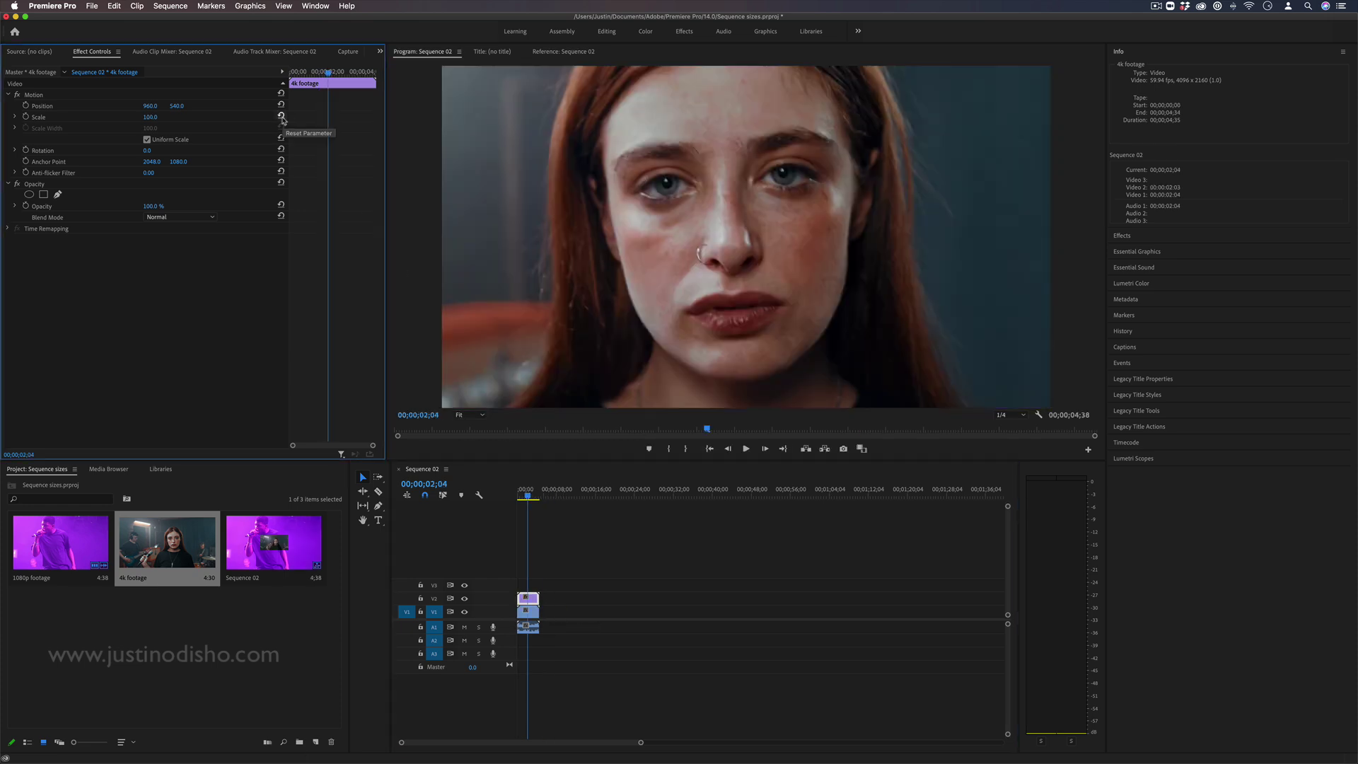
left_click(472, 415)
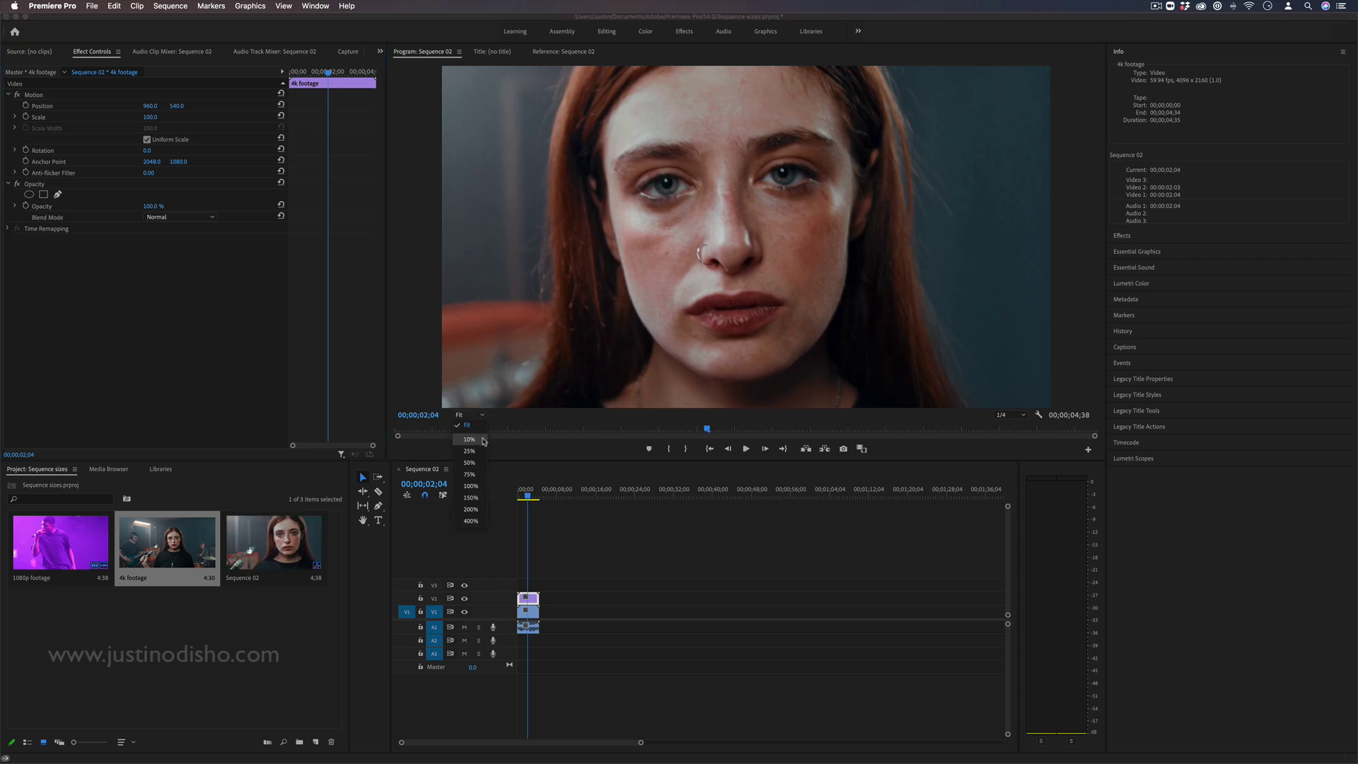
left_click(469, 451)
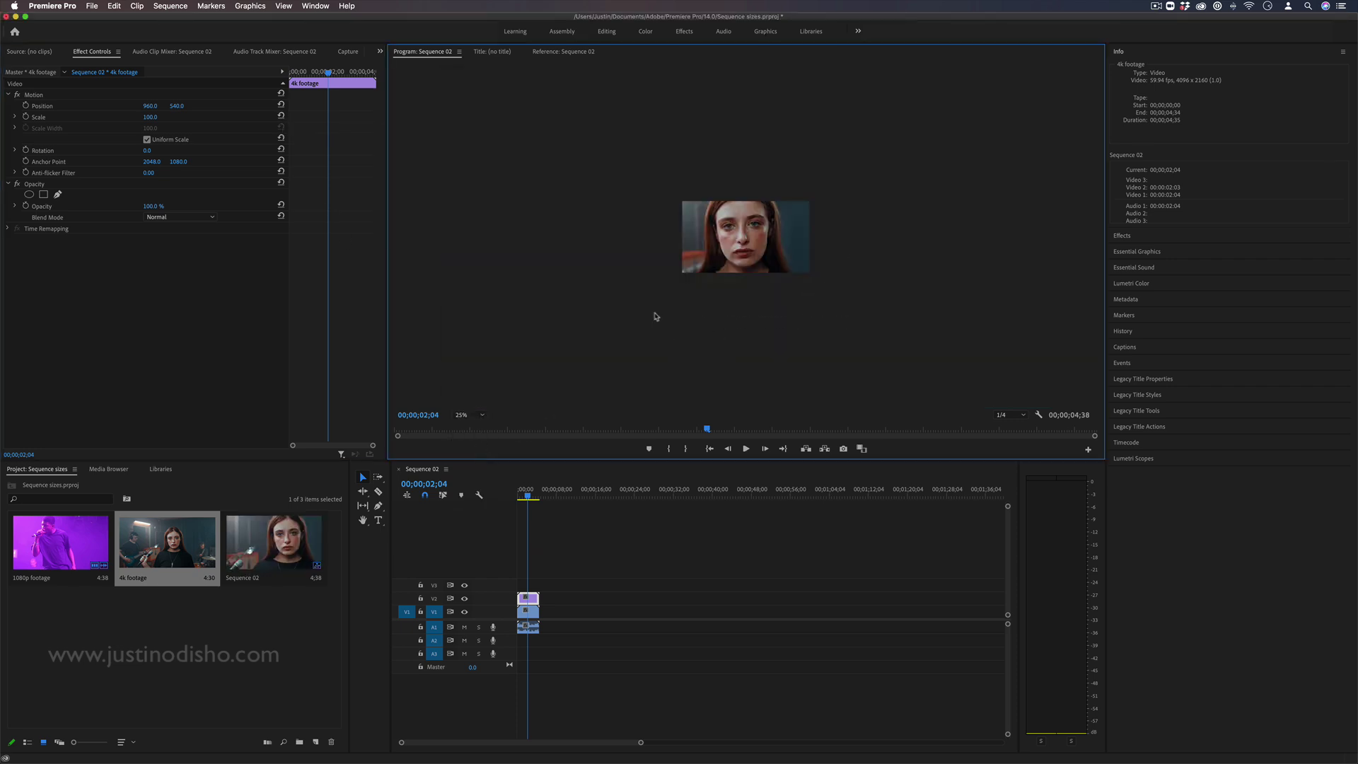
left_click(153, 119)
mouse_move(150, 117)
left_mouse_down()
mouse_move(115, 116)
mouse_move(158, 119)
left_mouse_up()
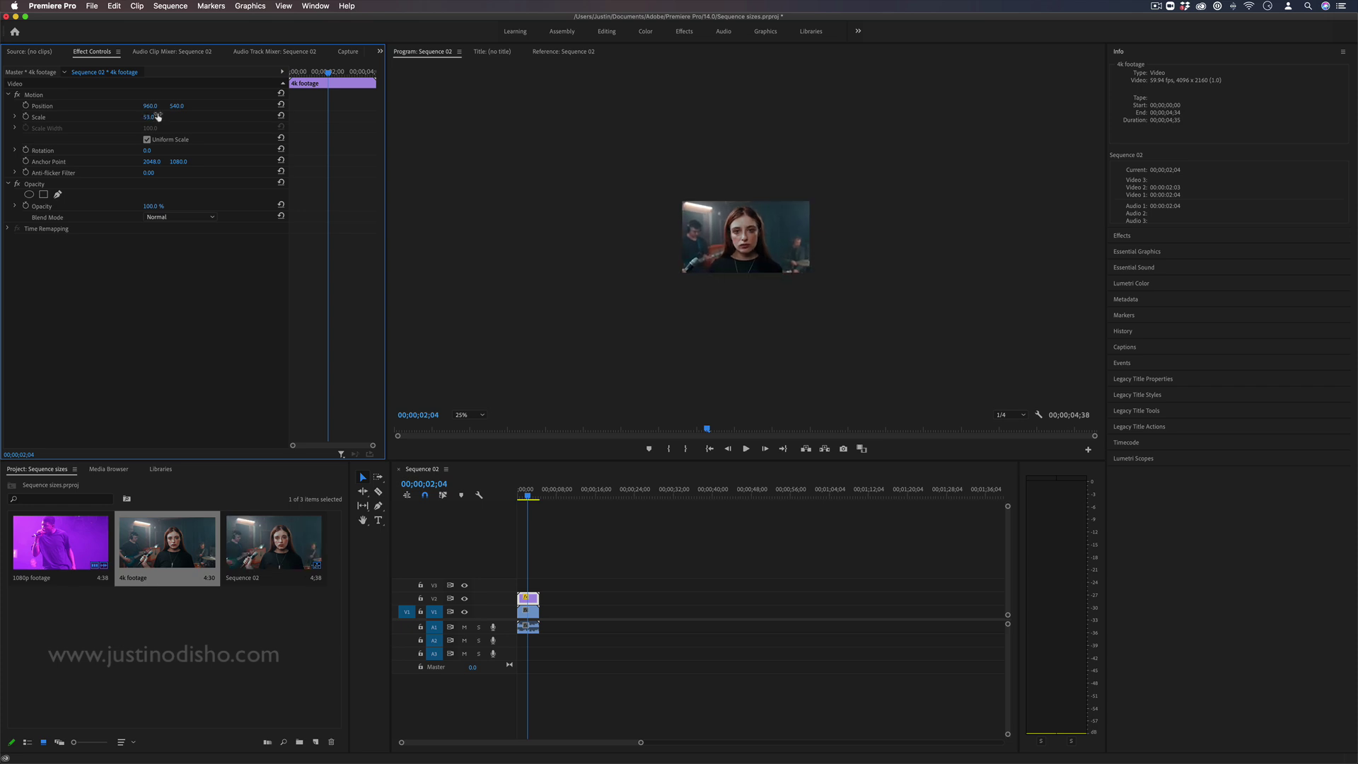
left_click_drag(622, 544, 515, 687)
key("BackSpace")
Step: Place the 4k footage with matching sequence settings, then layer the 1080p footage above it on V2
left_click_drag(166, 542, 527, 611)
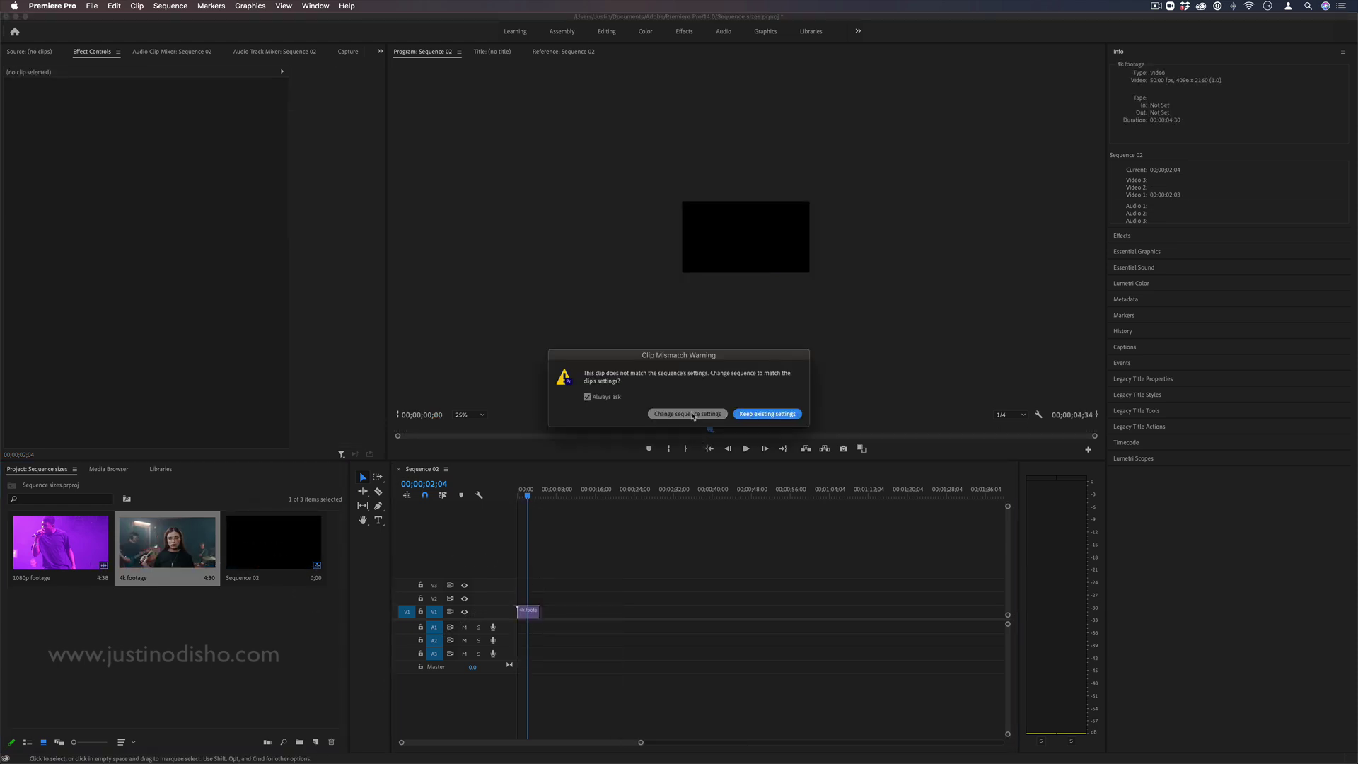
left_click(690, 413)
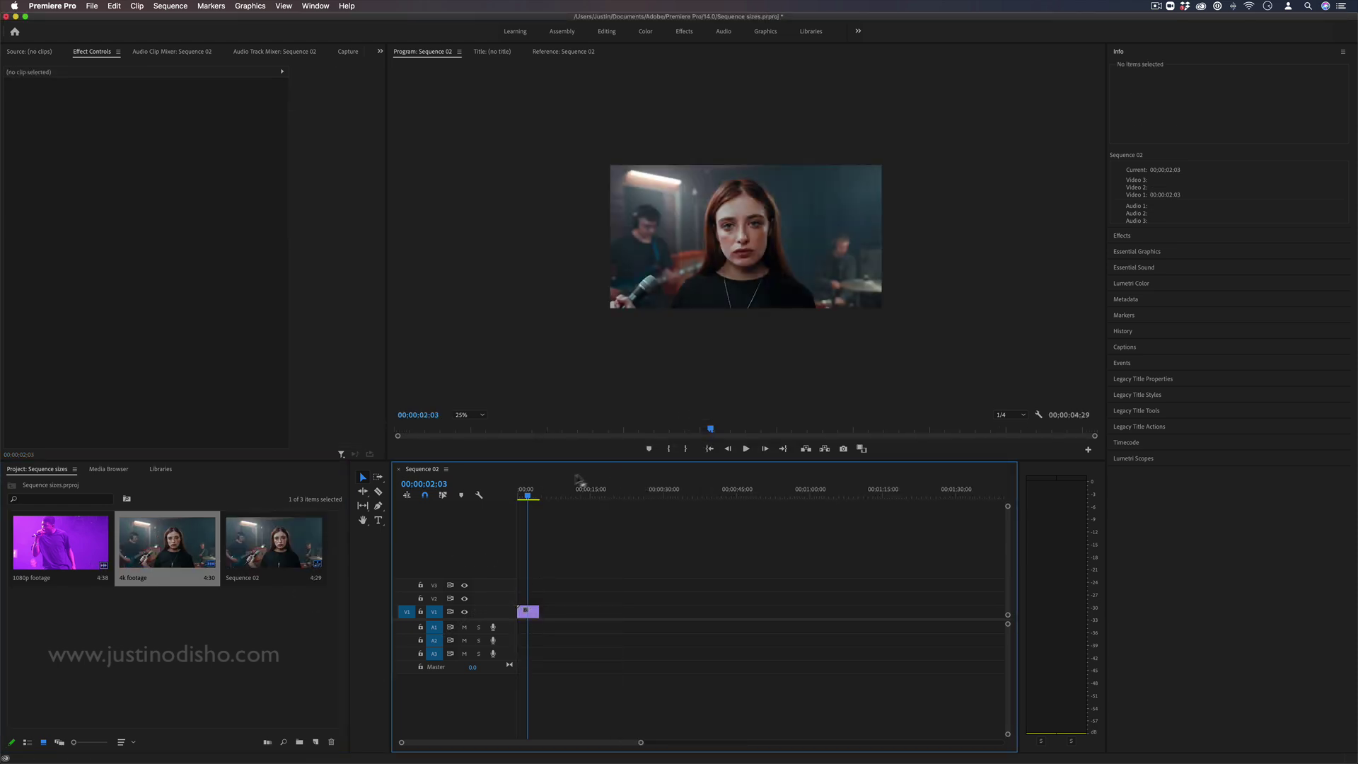
left_click_drag(57, 535, 532, 599)
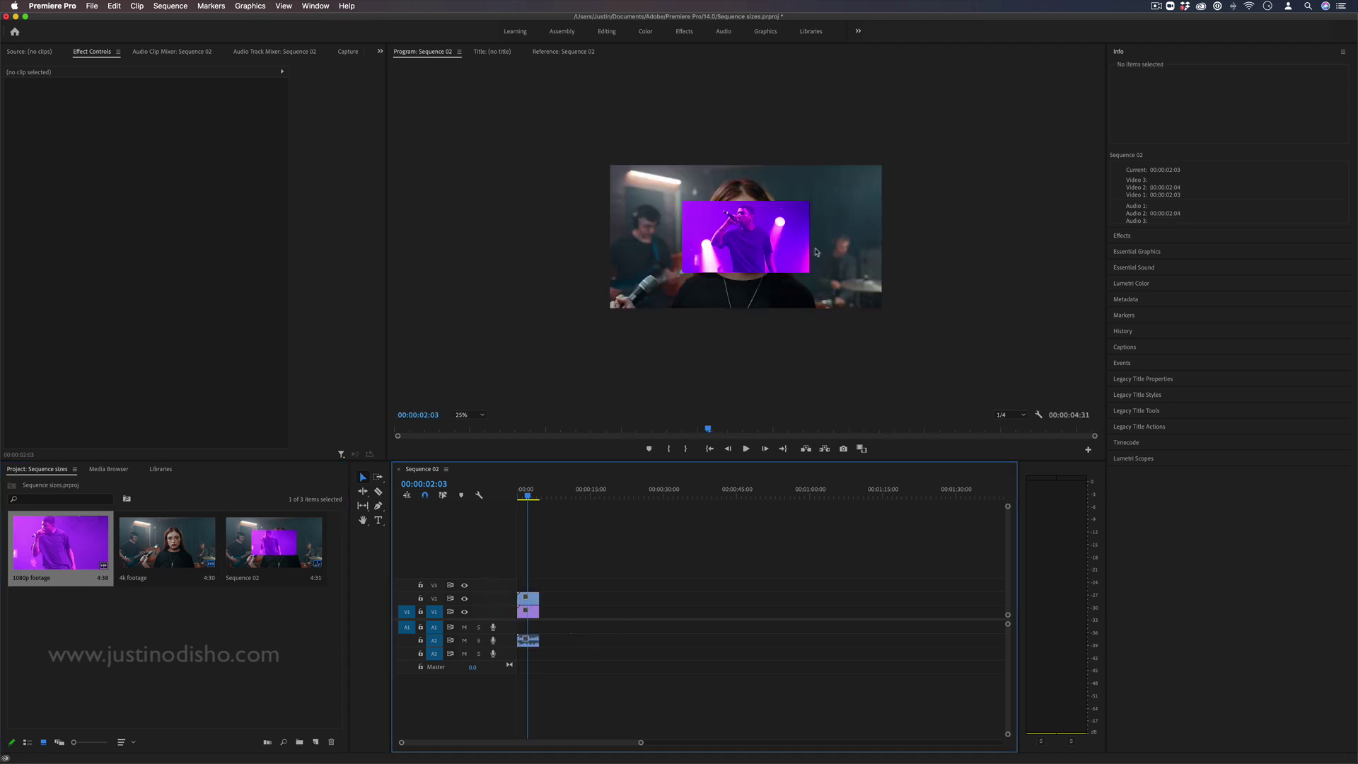
left_click(528, 599)
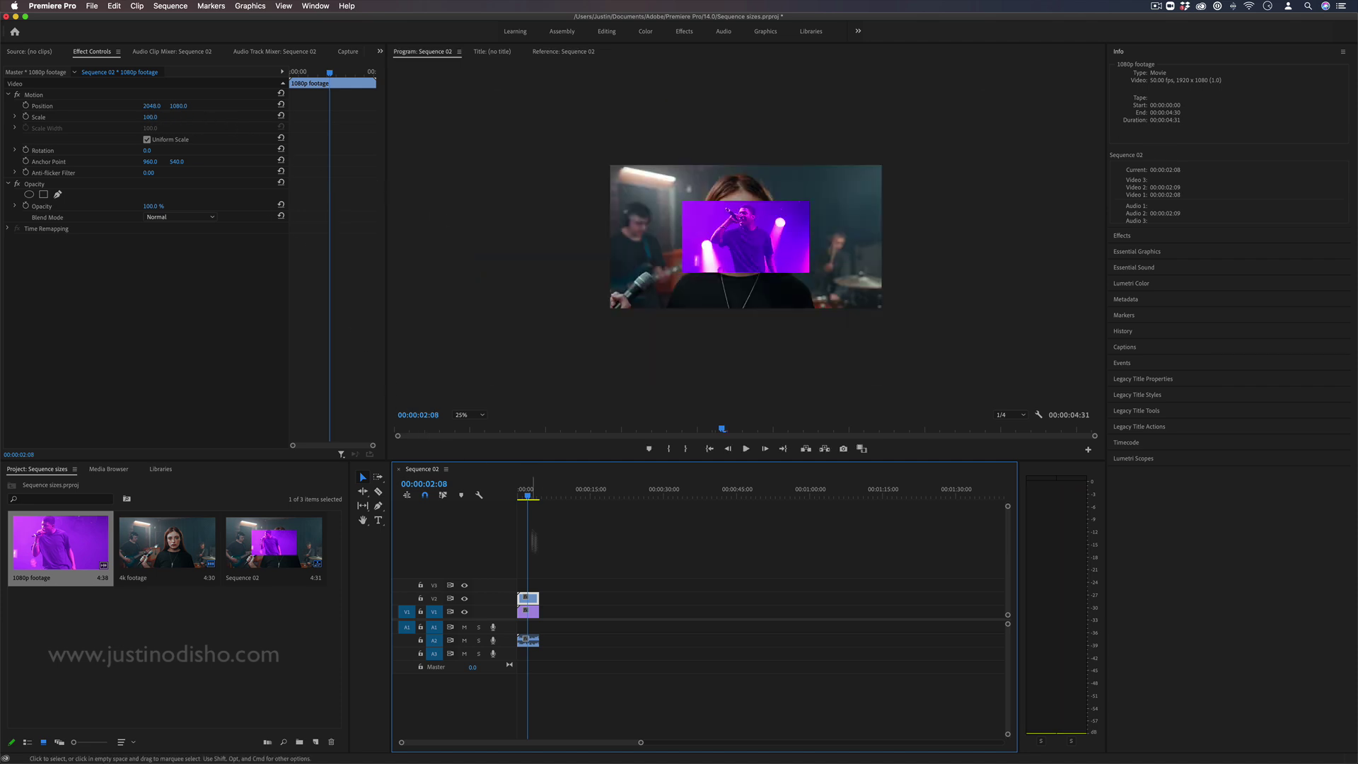
Step: Set the 1080p clip to frame size, then fine-tune its Scale to 217
right_click(533, 602)
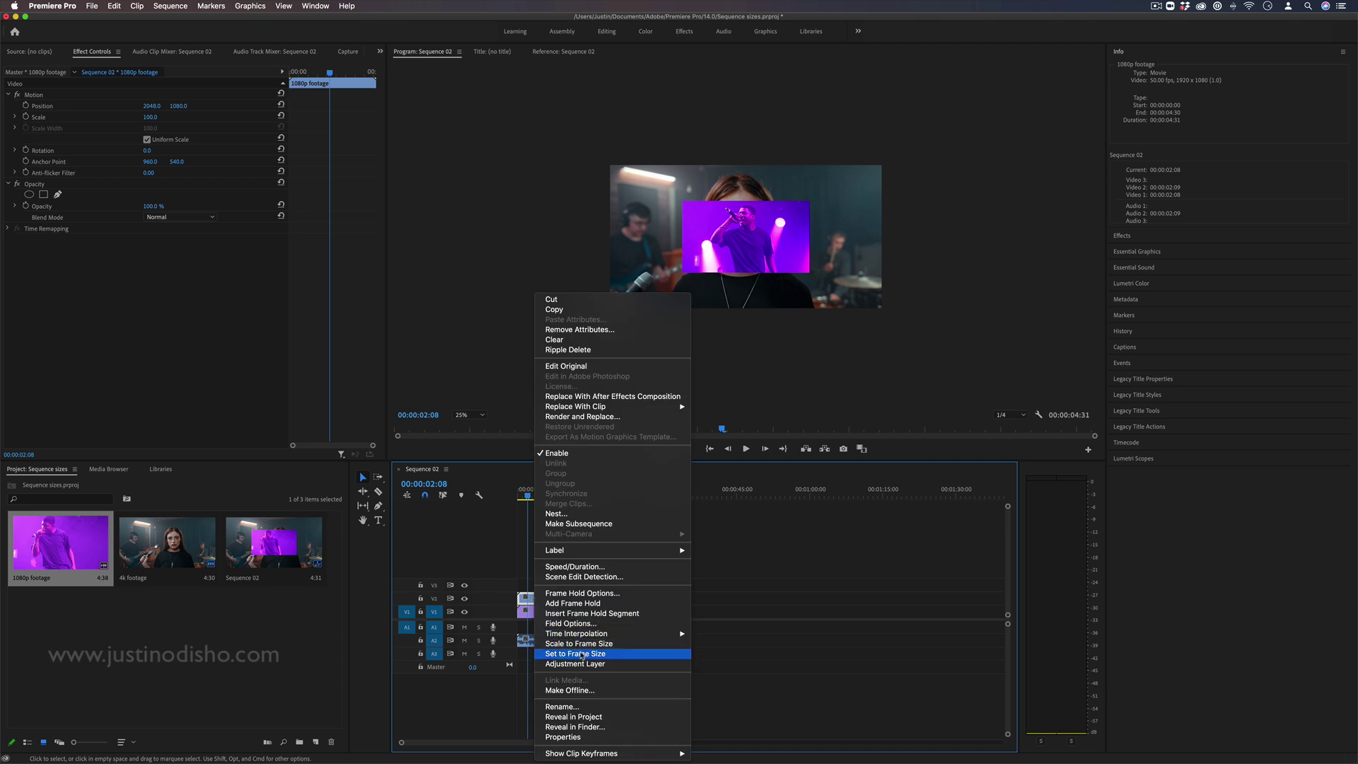
left_click(576, 654)
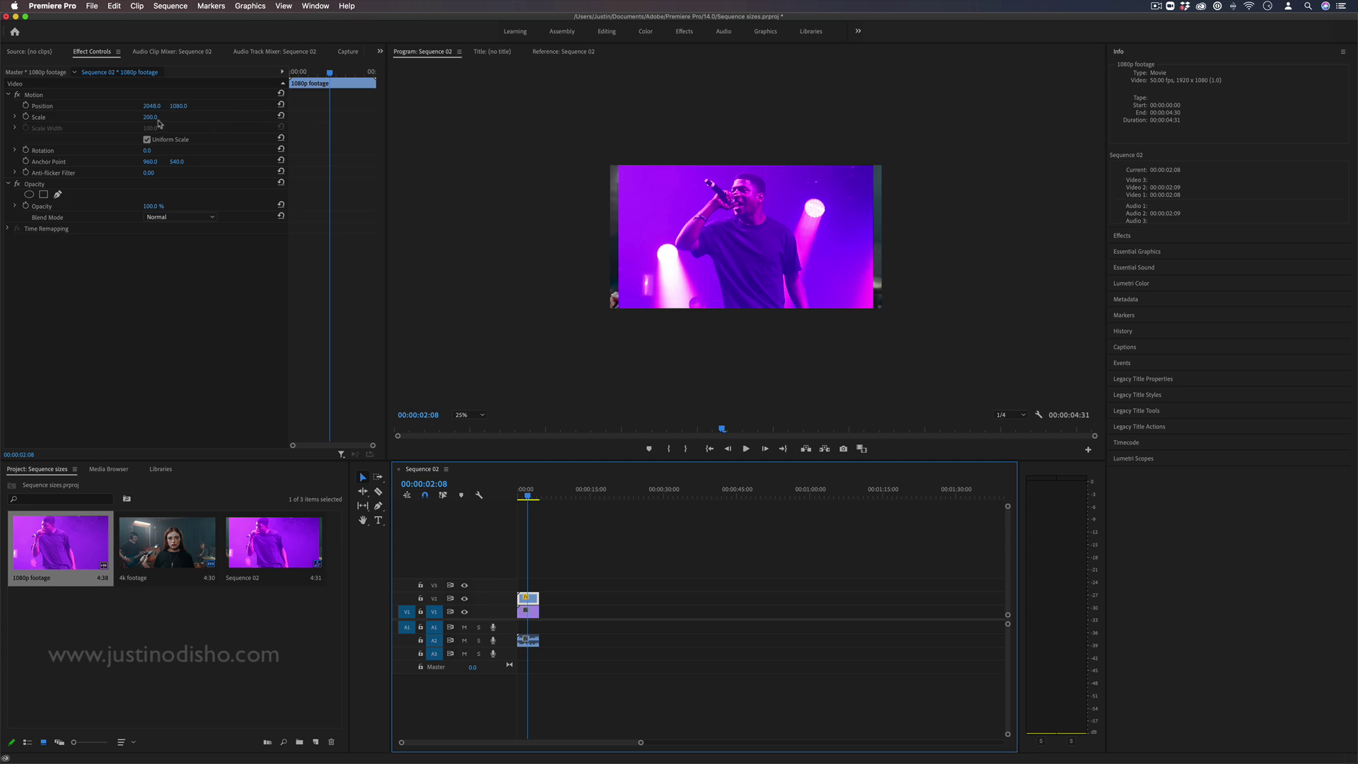
left_click_drag(150, 116, 163, 117)
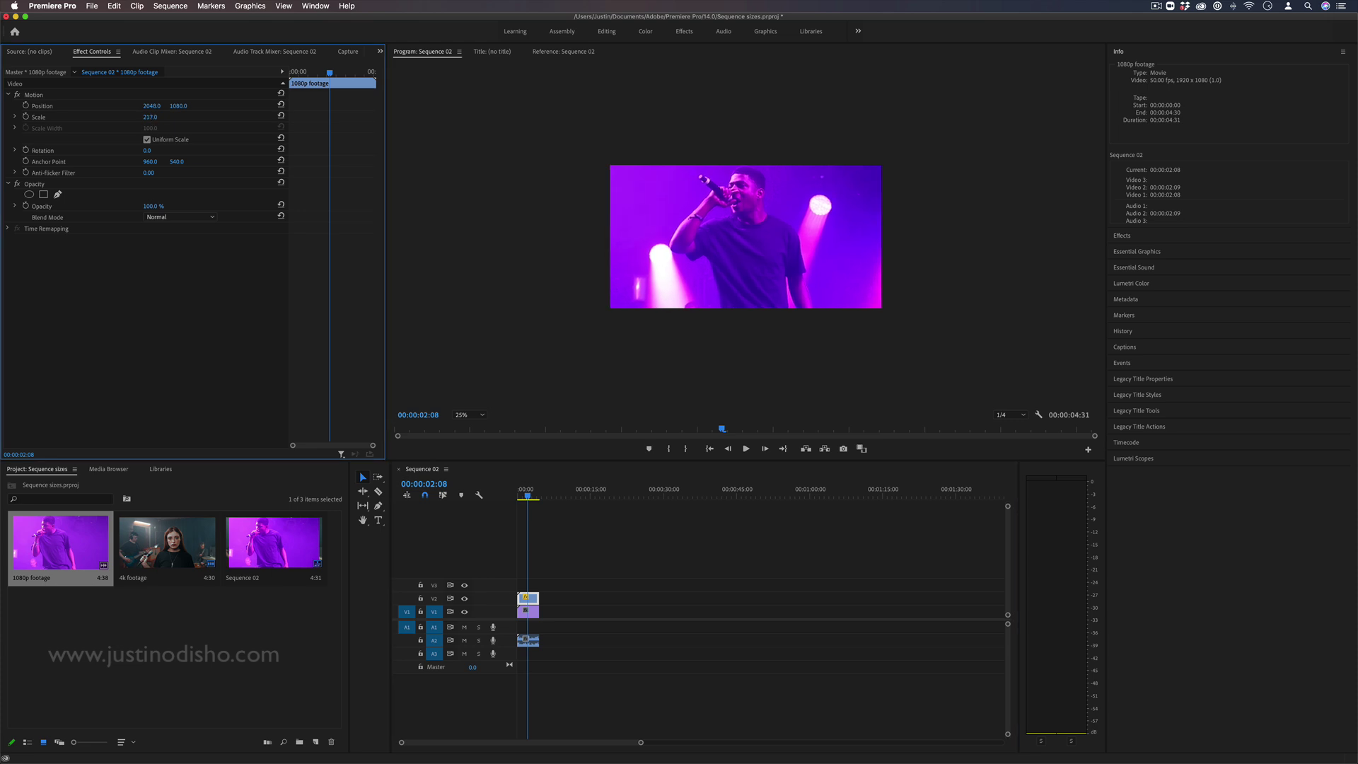
left_click_drag(163, 117, 162, 117)
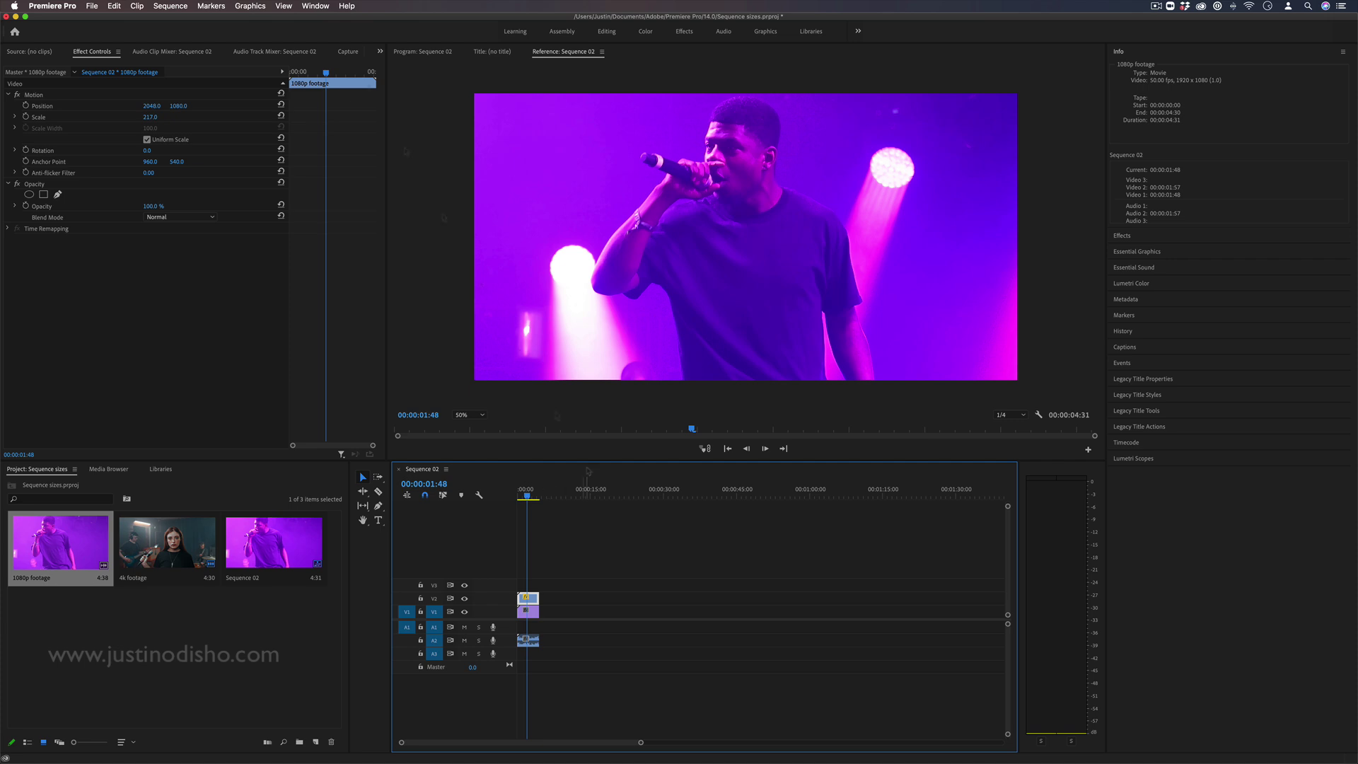
left_click(170, 6)
left_click(191, 20)
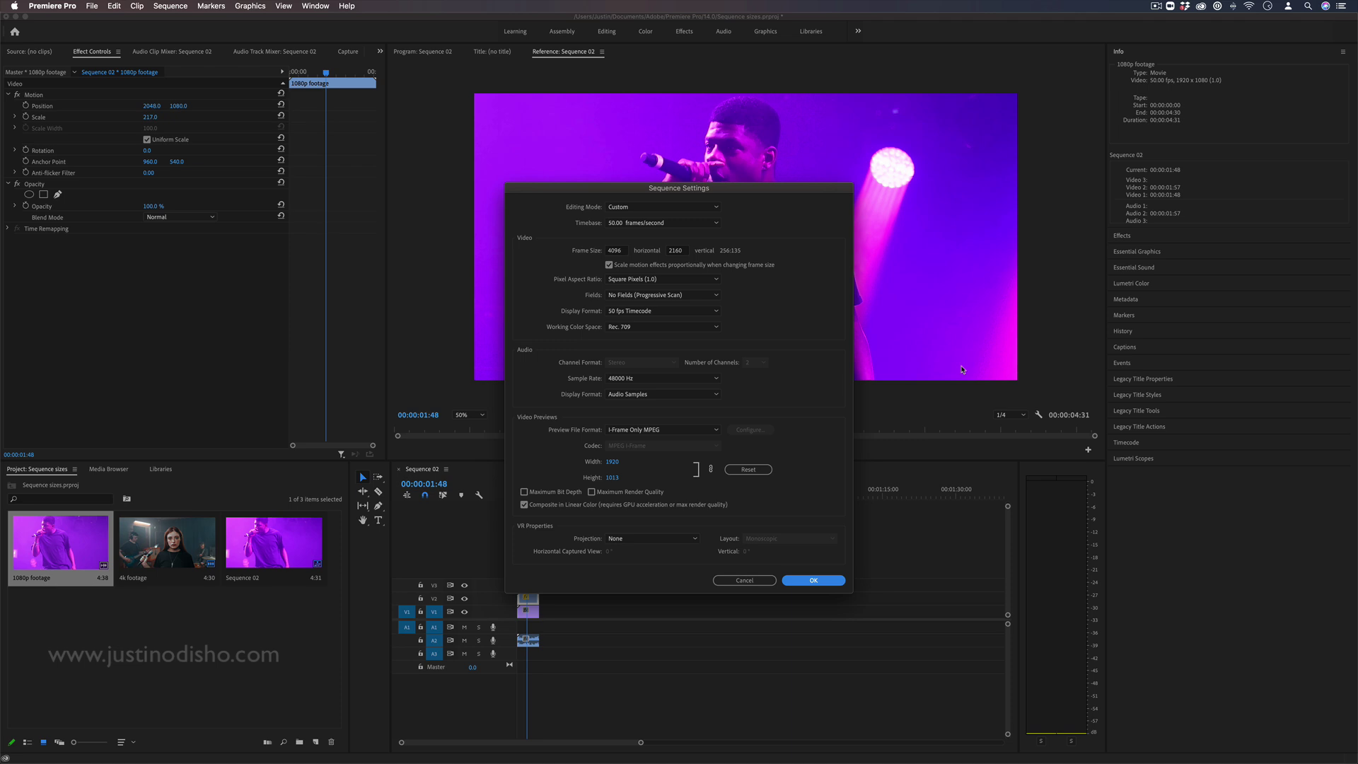
left_click(744, 580)
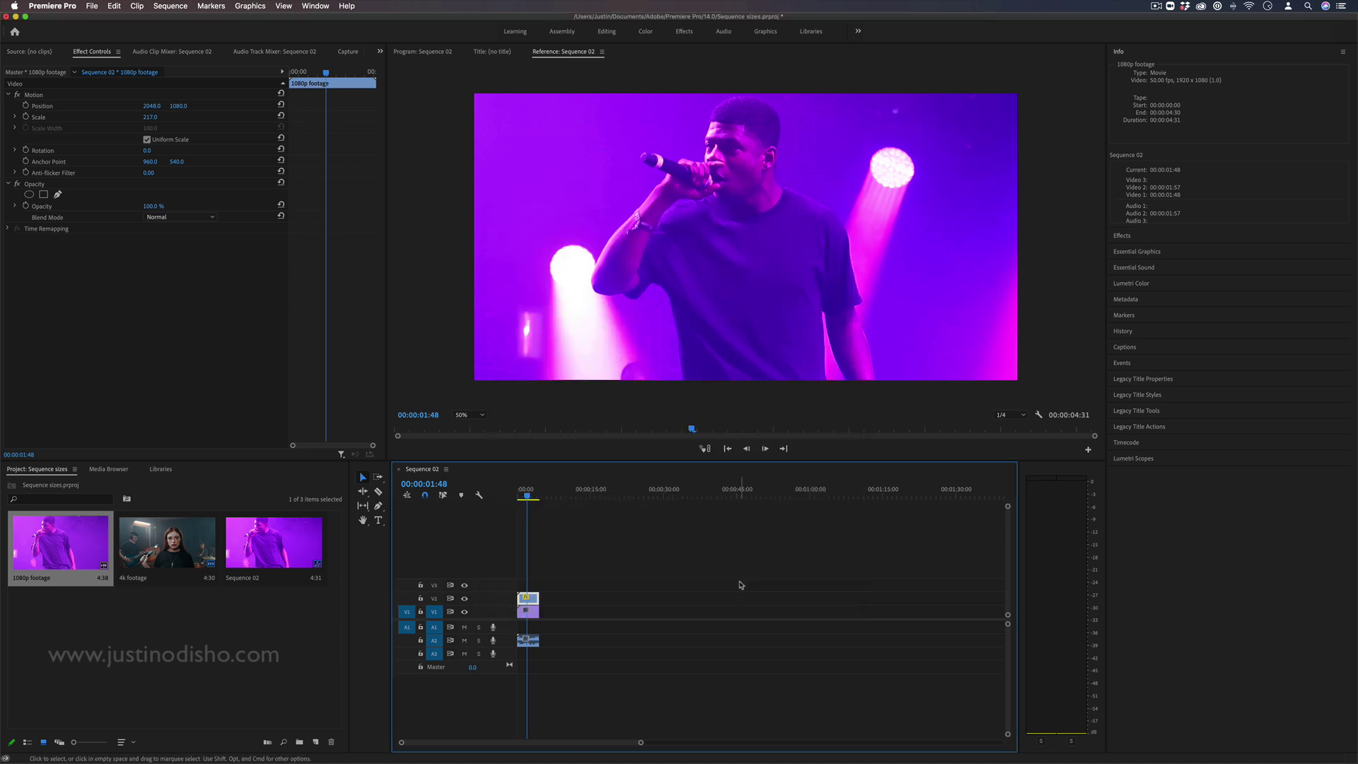
Step: Open the media Export Settings for Sequence 02 from the File menu
left_click(92, 6)
mouse_move(180, 298)
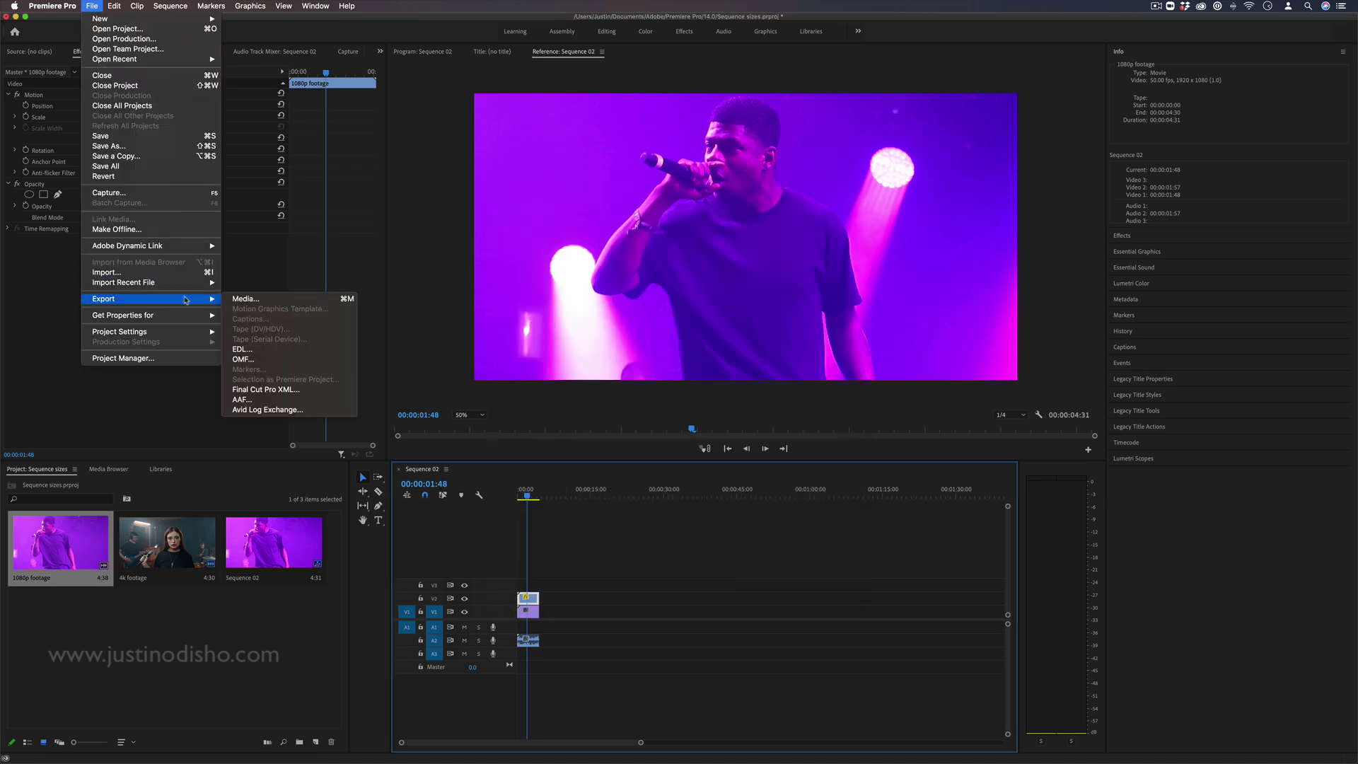
left_click(253, 302)
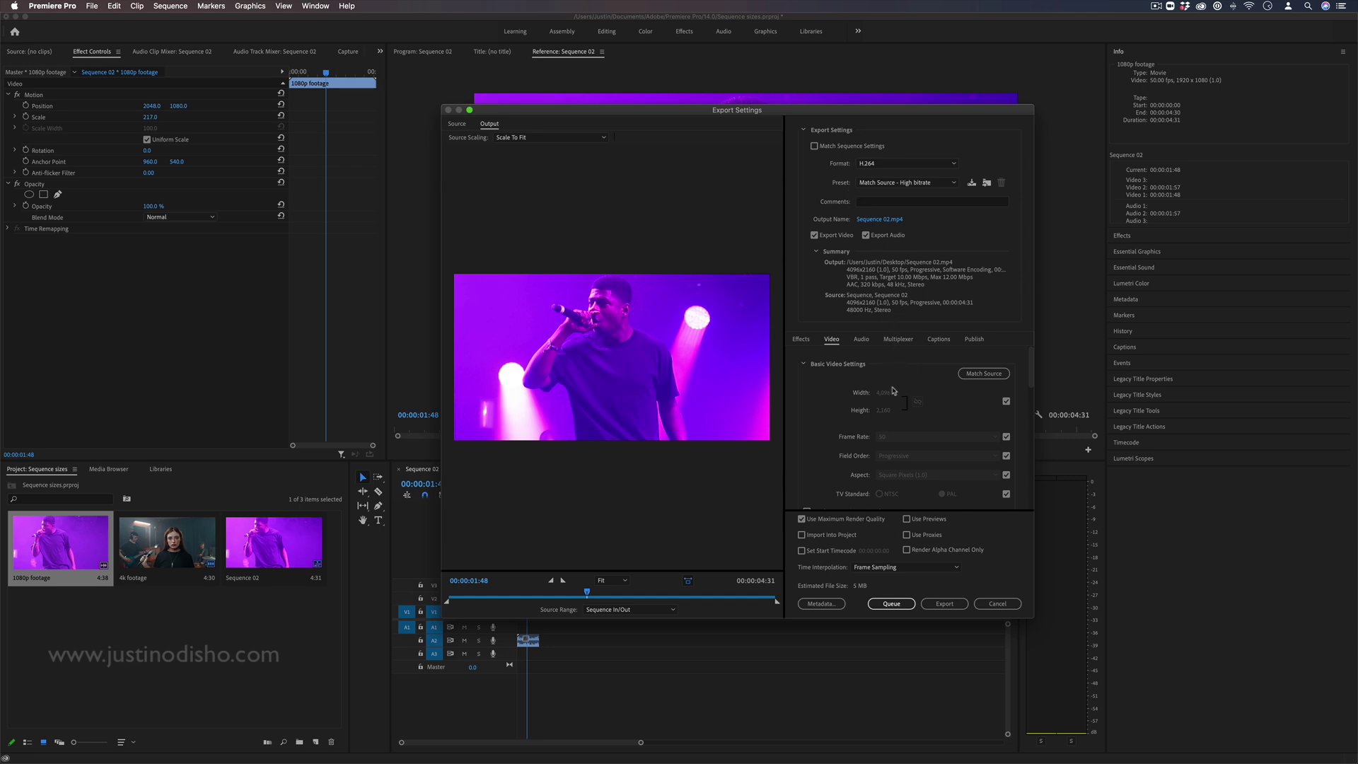
Step: Try the YouTube 4K and 1080p presets, settling on YouTube 2160p 4K Ultra HD
left_click(898, 184)
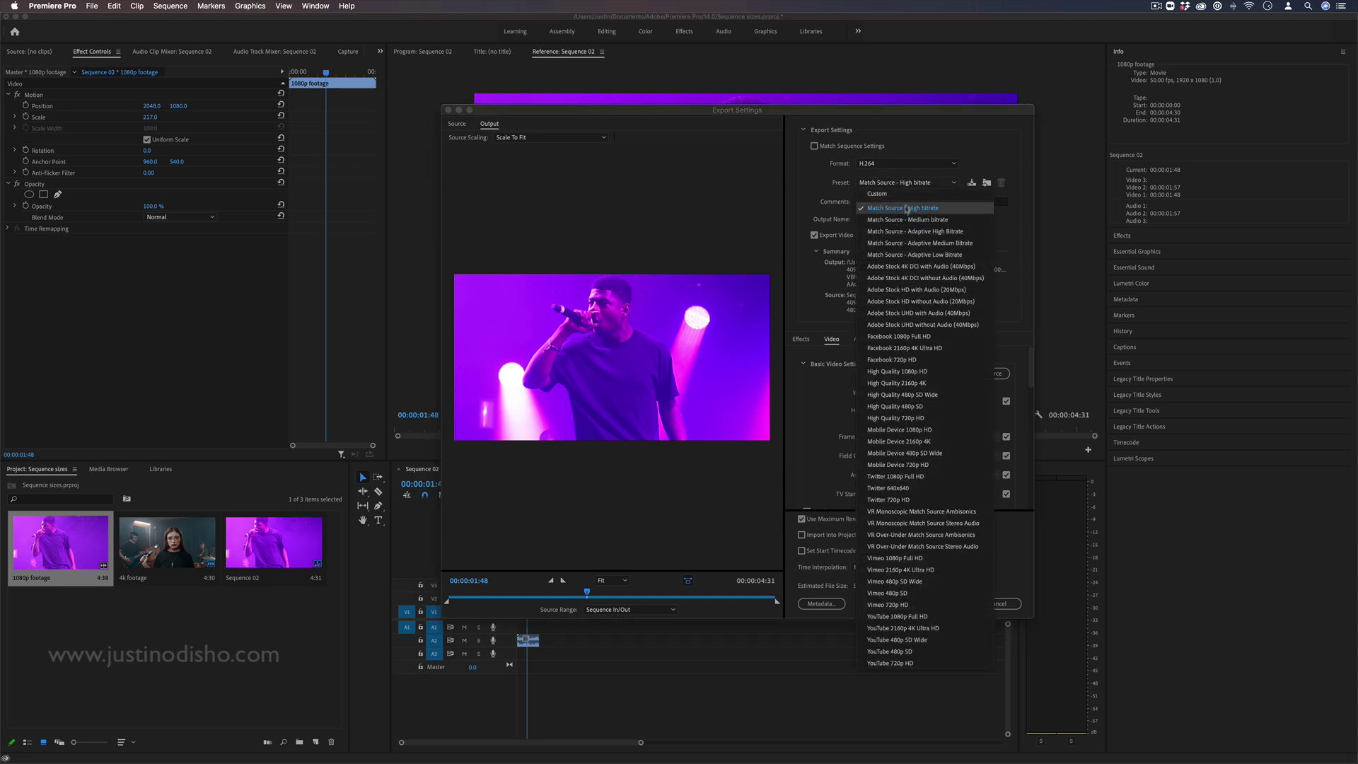
left_click(899, 208)
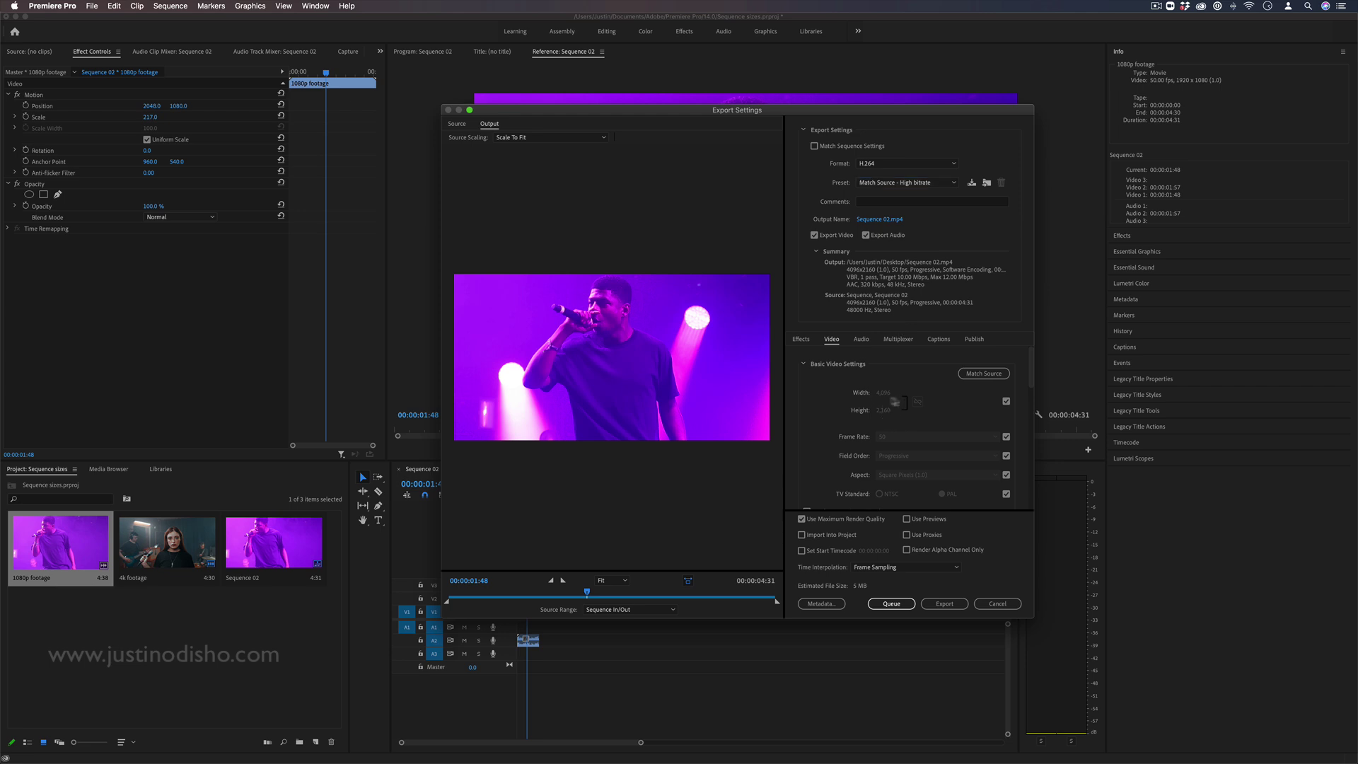
left_click(911, 184)
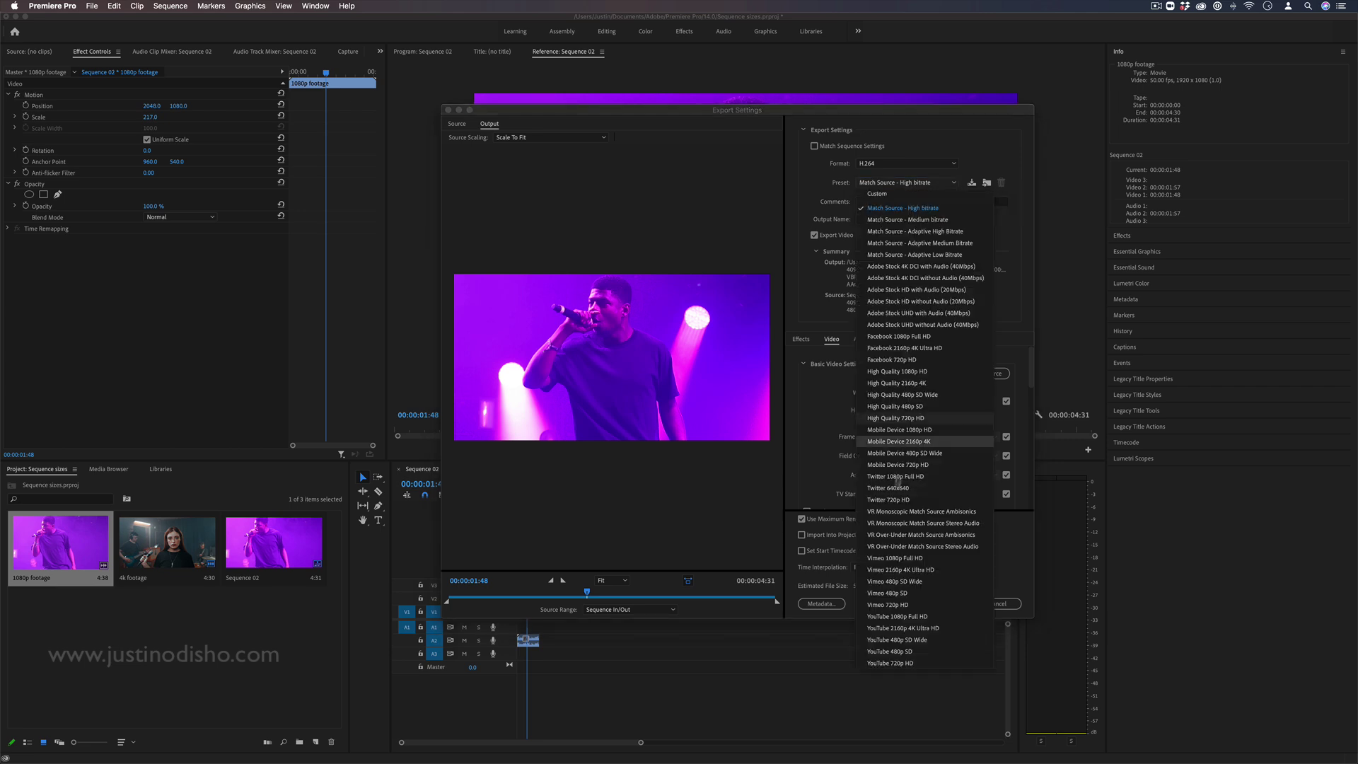
left_click(931, 629)
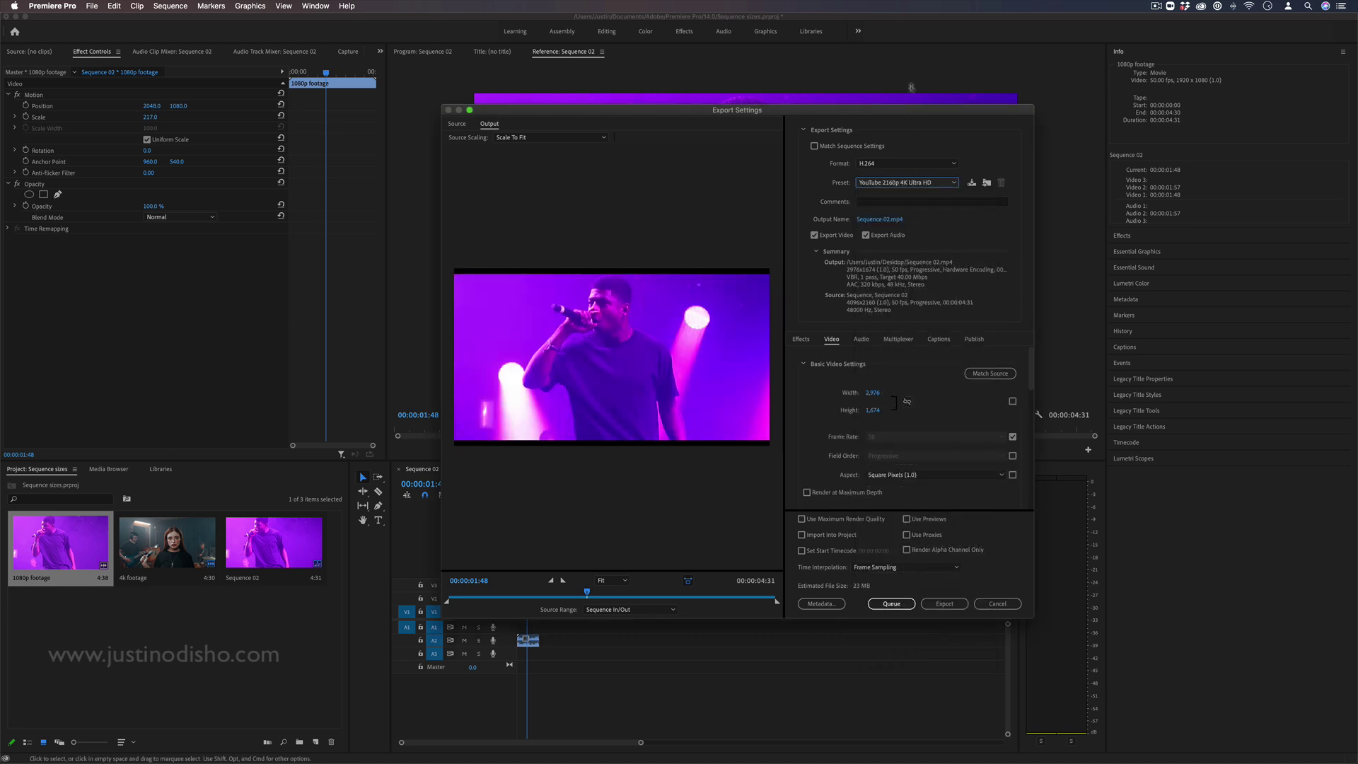
left_click(905, 183)
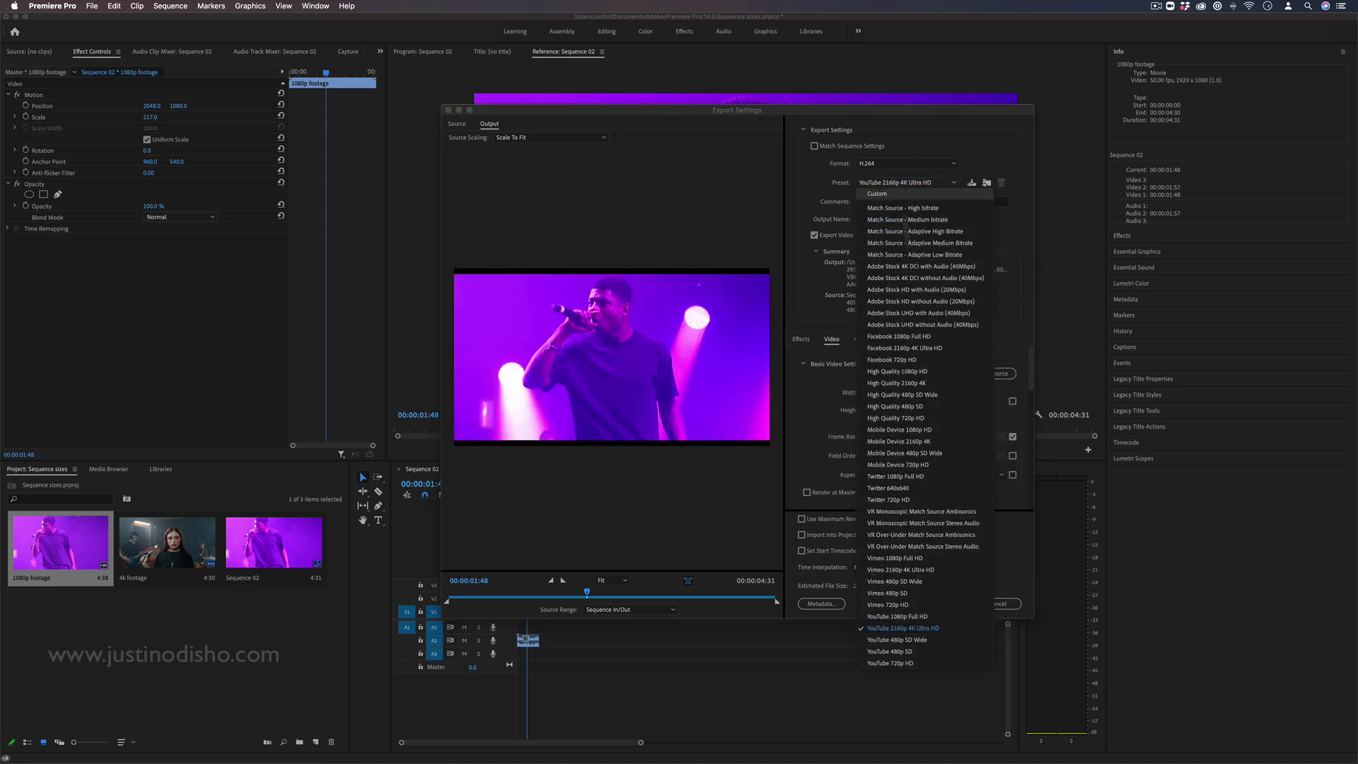
left_click(931, 617)
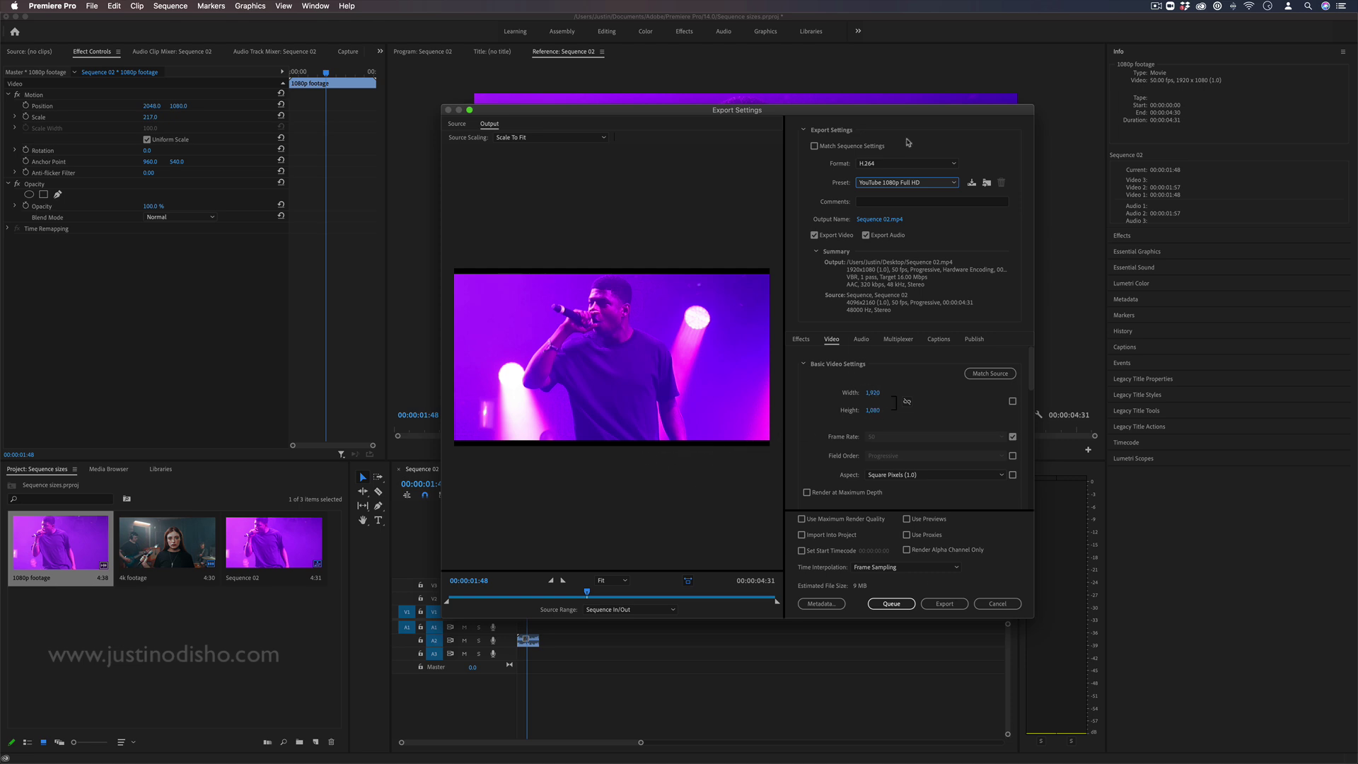
left_click(903, 182)
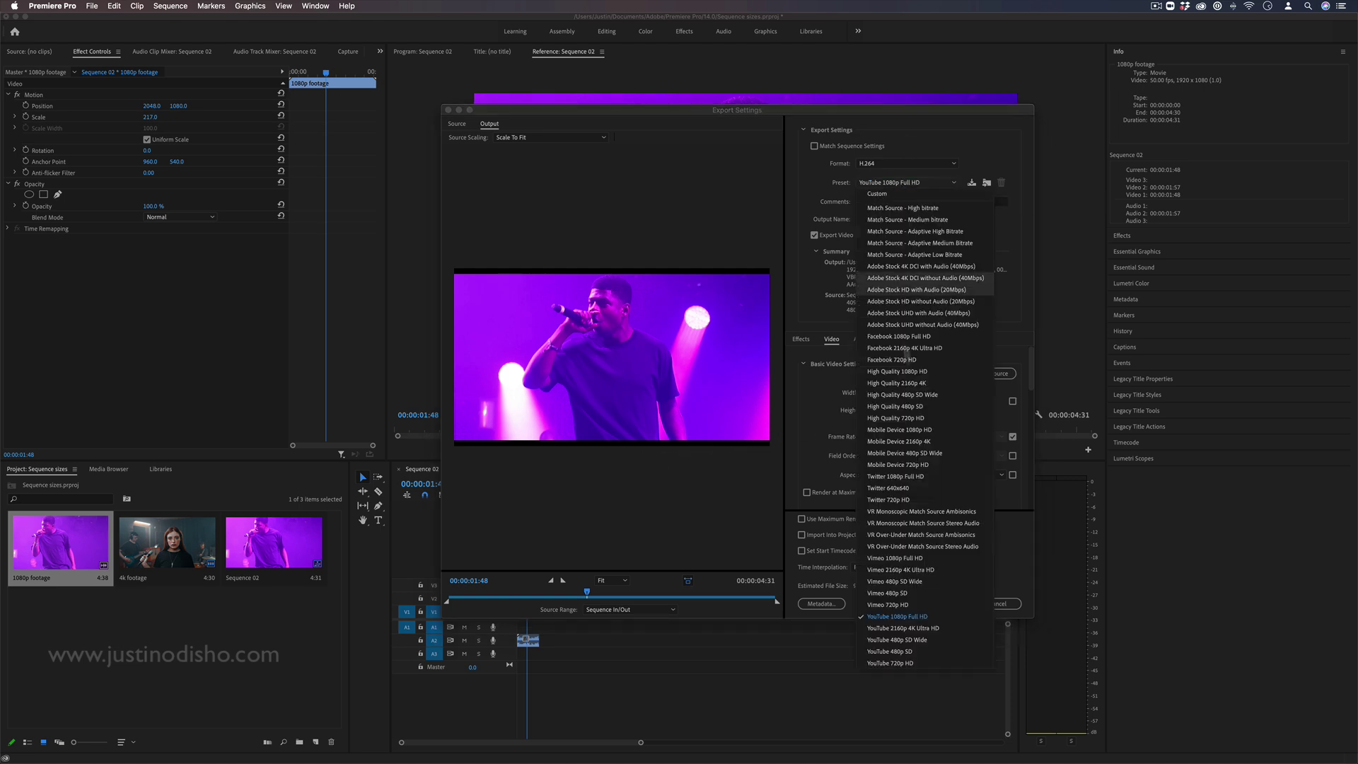
left_click(932, 628)
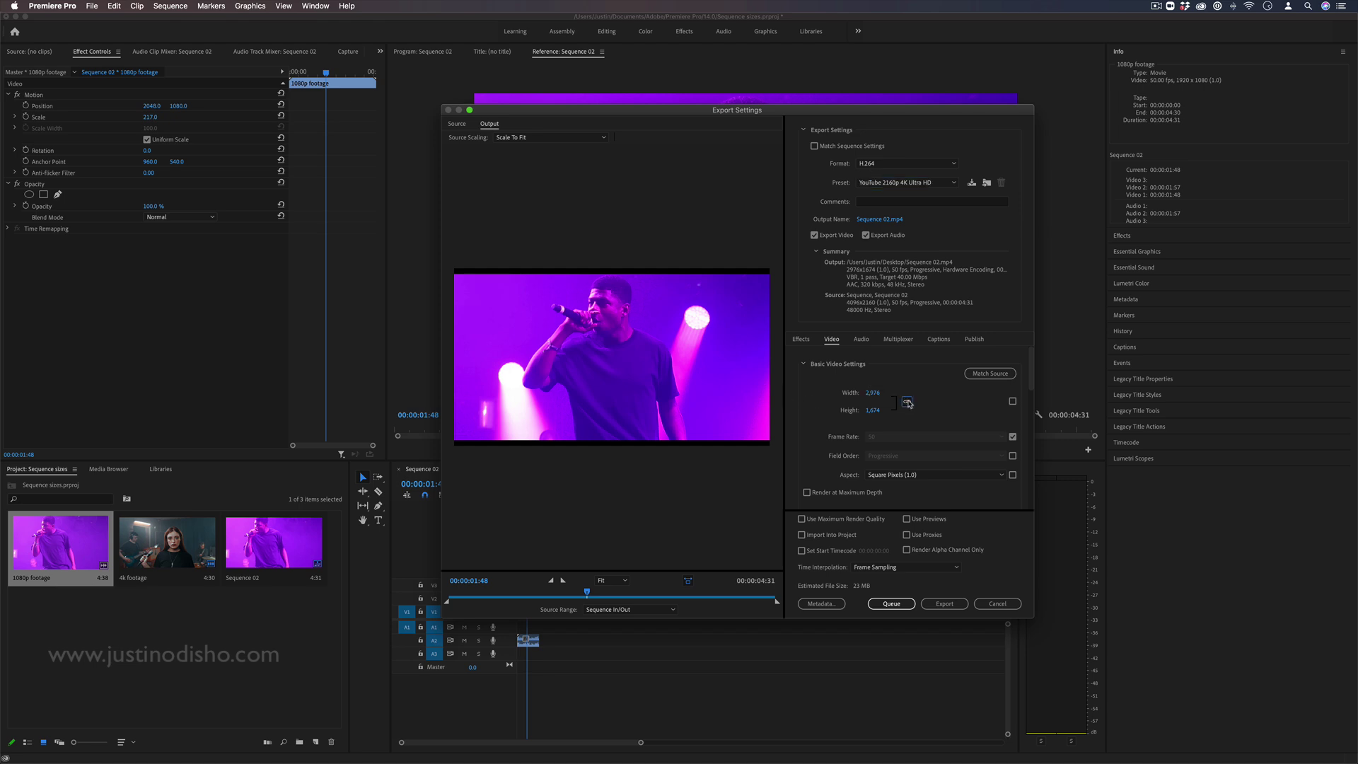
Step: Set the export frame to width 1080 and height 1920, accepting the frame size warning
left_click(872, 393)
type("1,080")
key("Tab")
type("1")
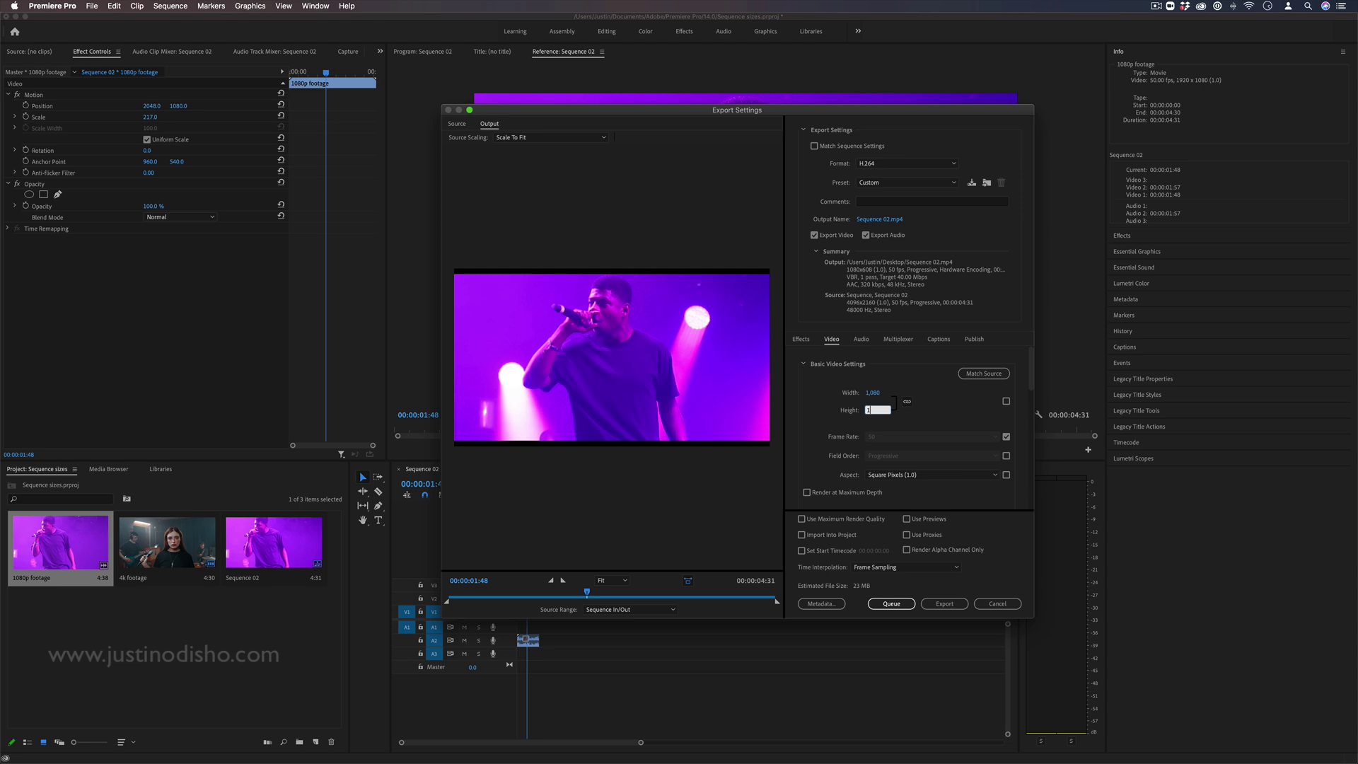
type("920")
key("Return")
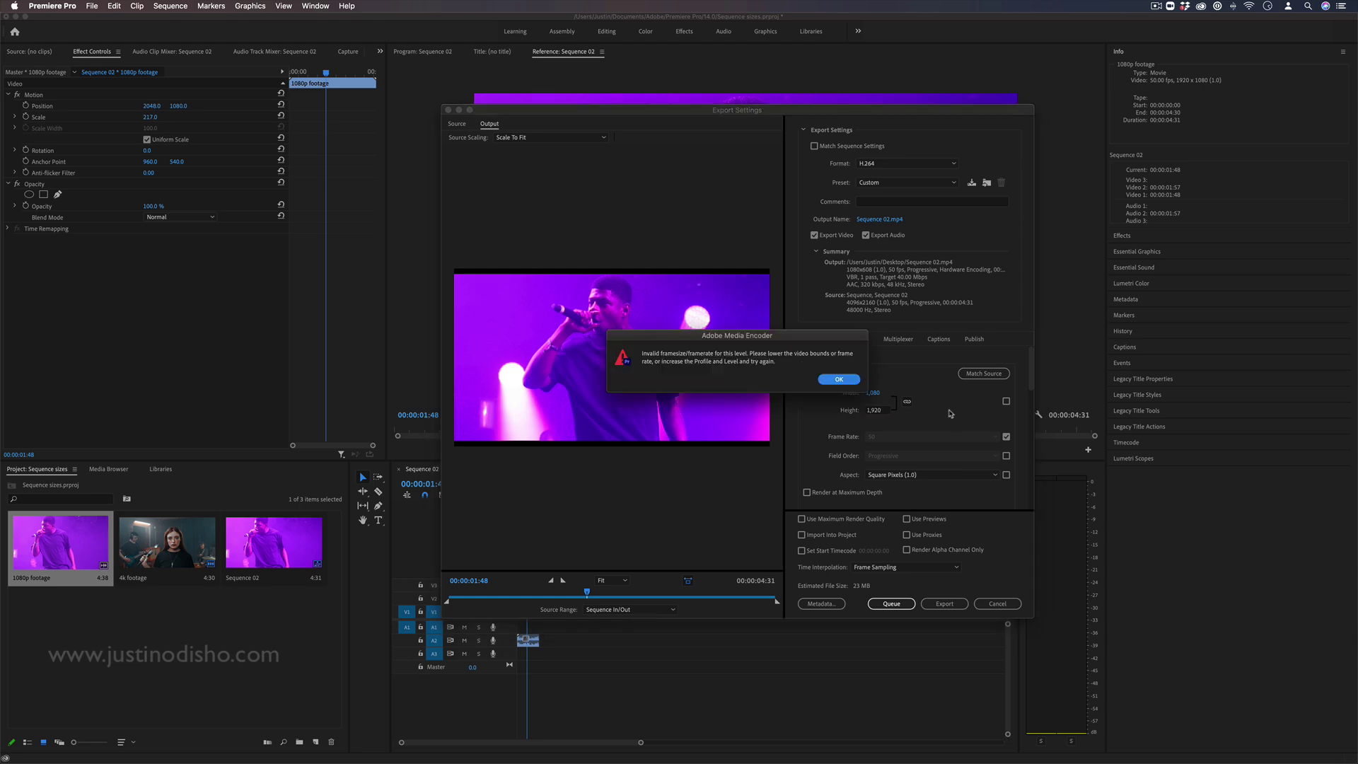
left_click(839, 381)
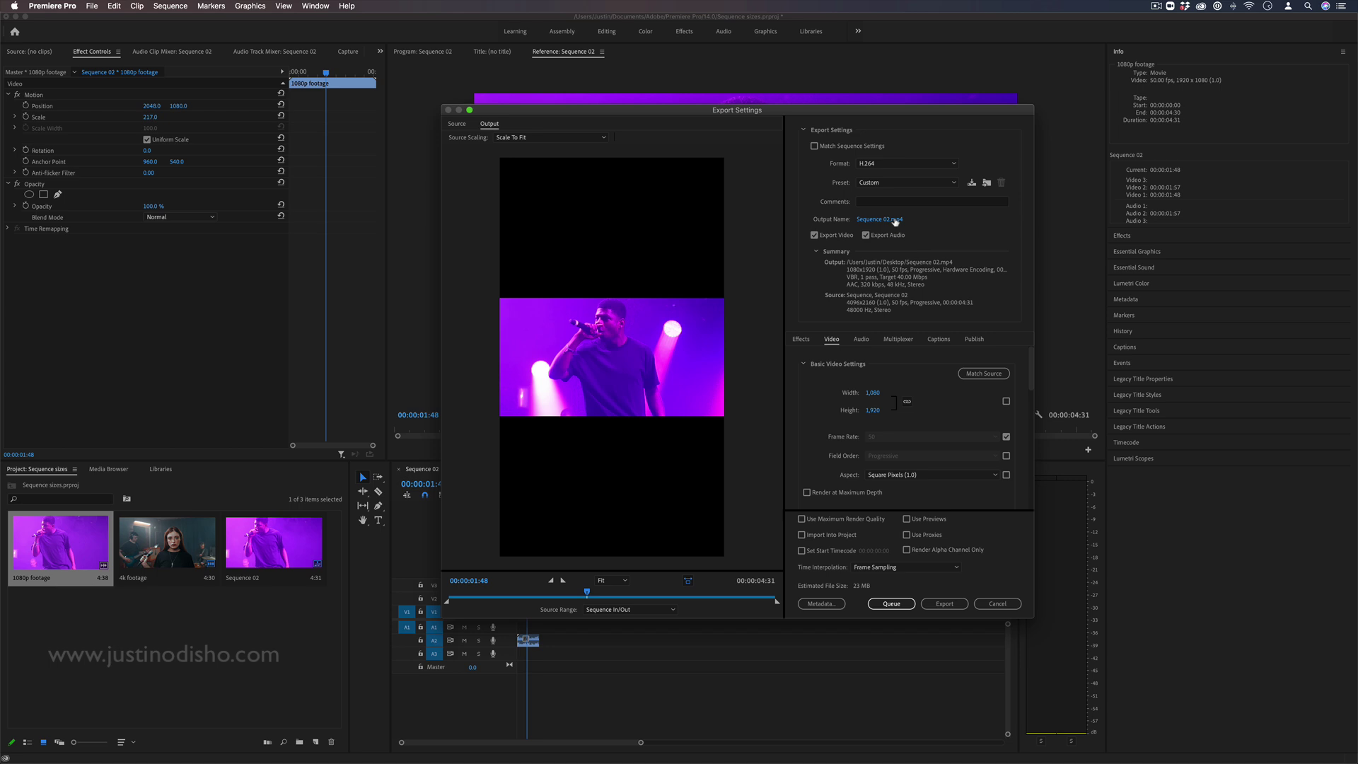
Step: Apply the YouTube 1080p Full HD preset and review the preset list without changing it
left_click(906, 183)
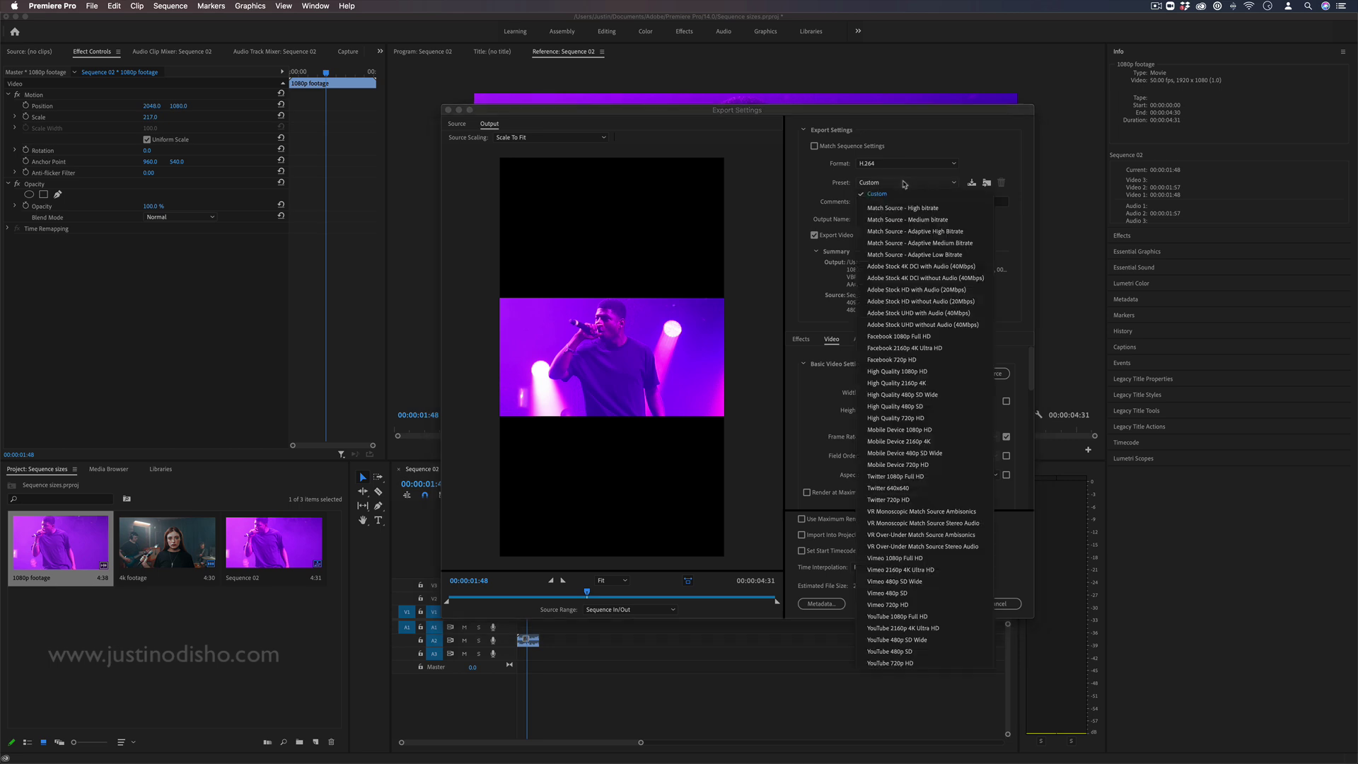
left_click(944, 617)
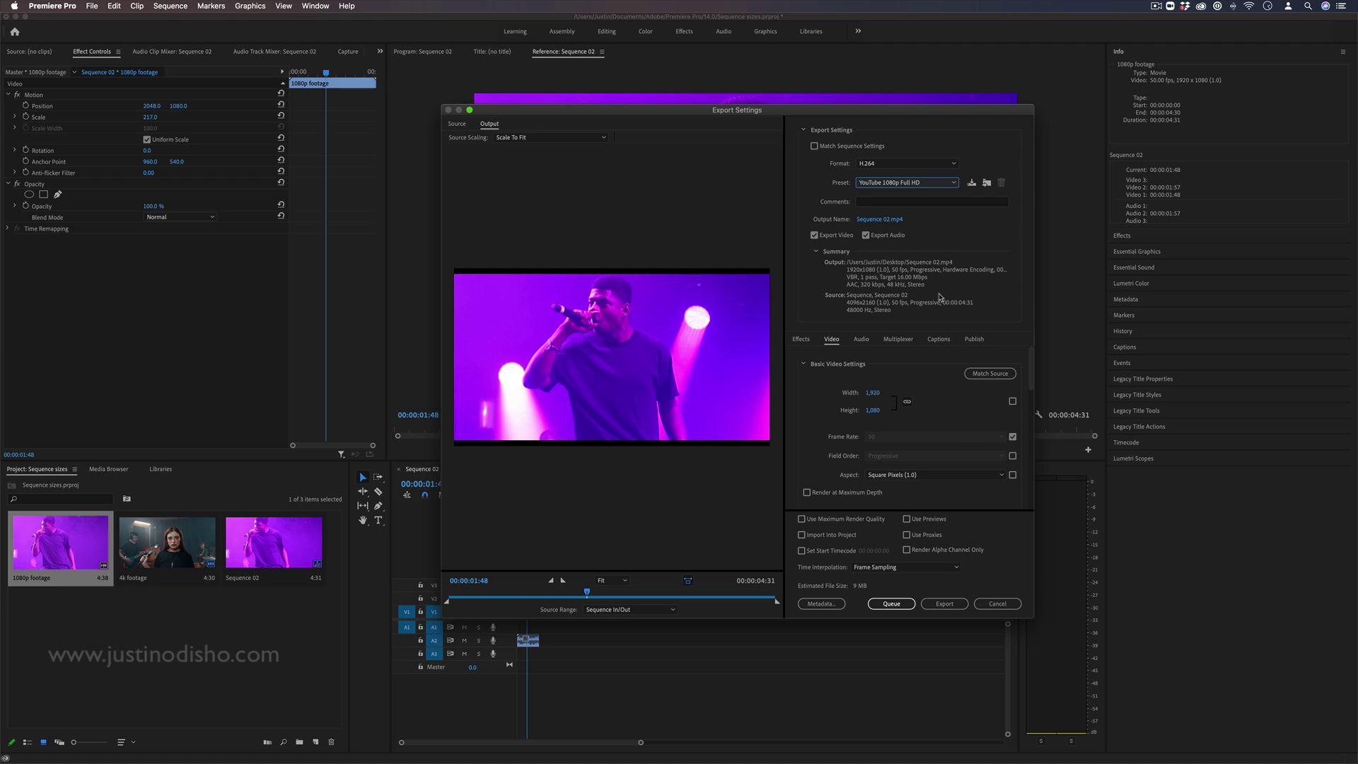
left_click(925, 184)
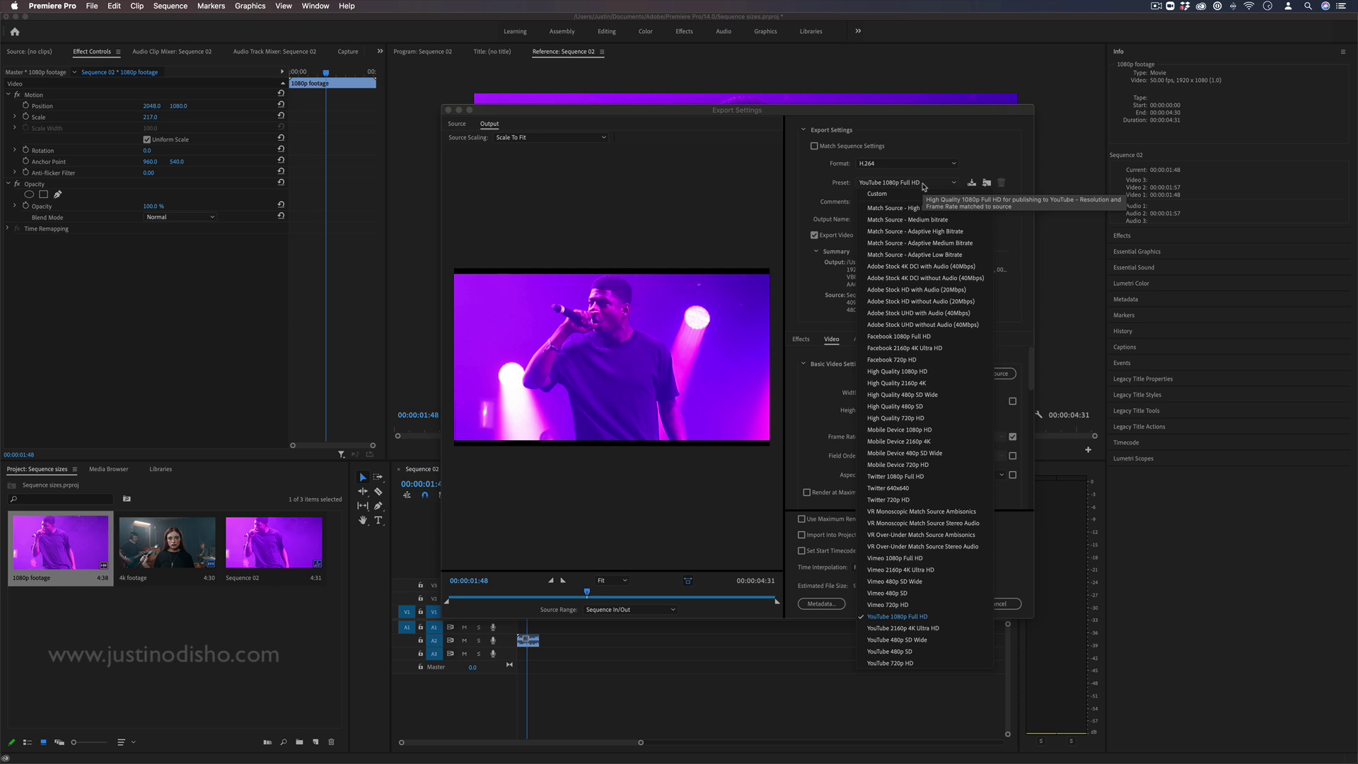
left_click(924, 187)
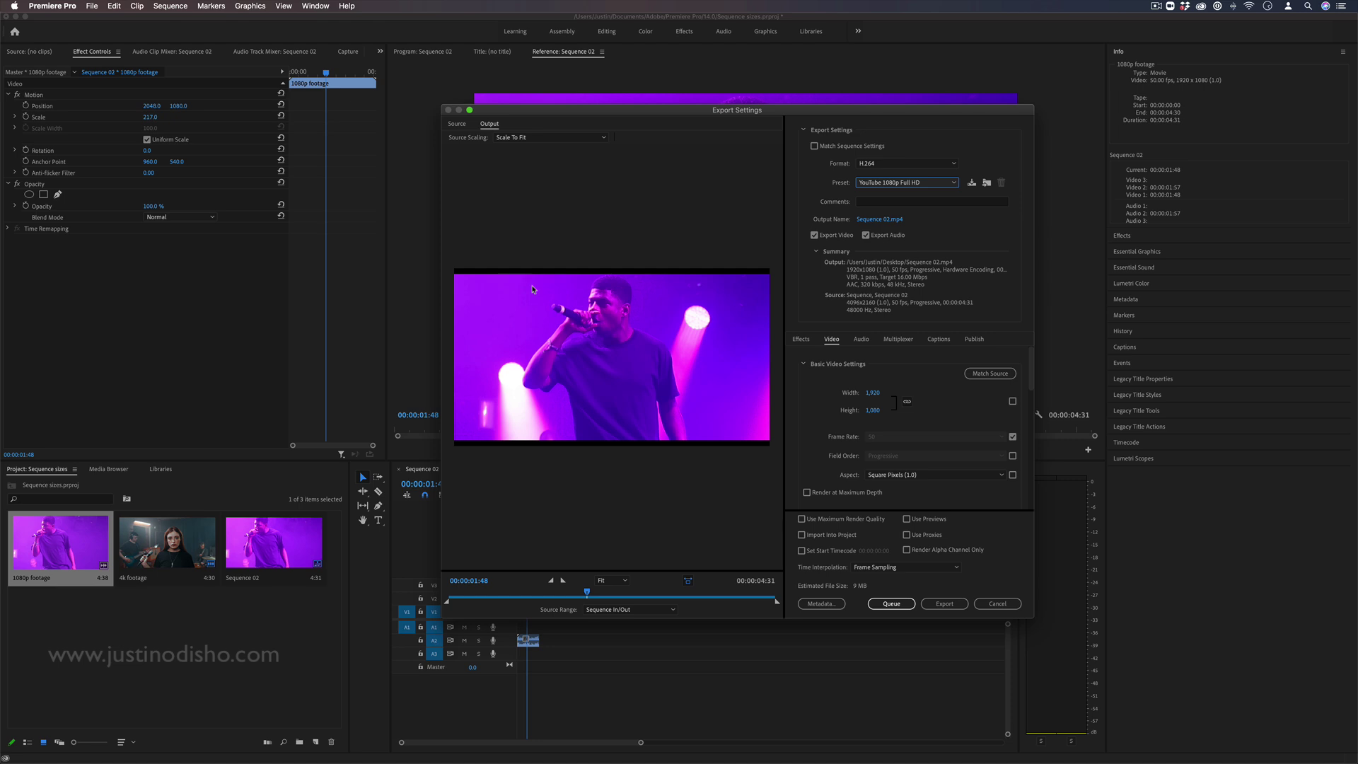
Step: Cancel the Export Settings dialog without exporting
left_click(997, 603)
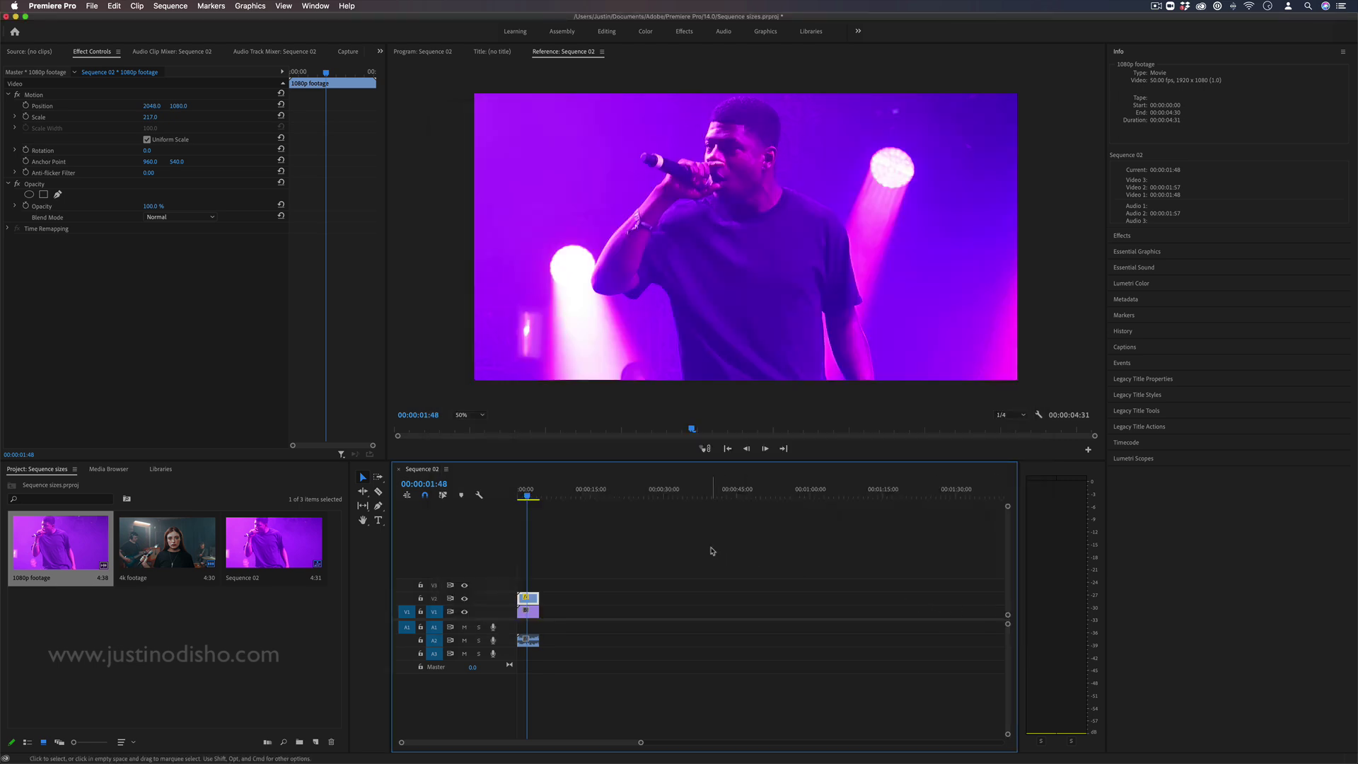